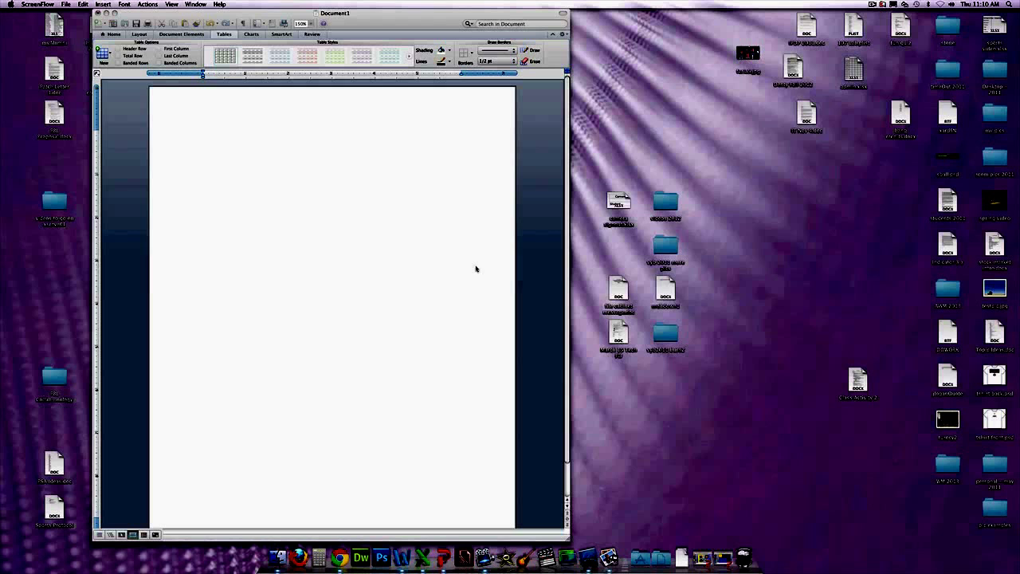
Bring the blank Document1 Word window to the front
click(196, 140)
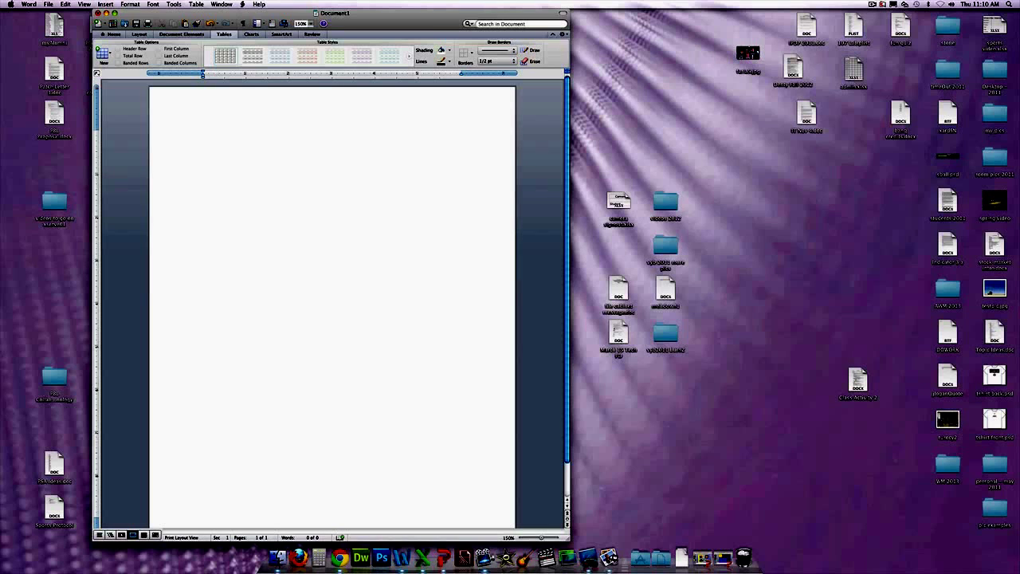
Insert an empty 2-column table at the top of the page via Table > Insert > Table
click(195, 5)
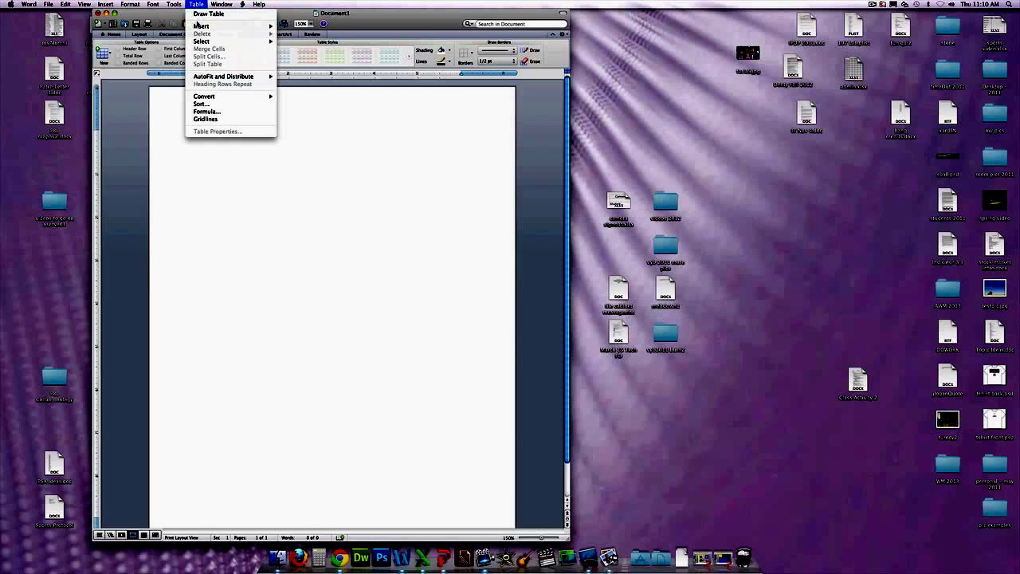
mouse_move(199, 30)
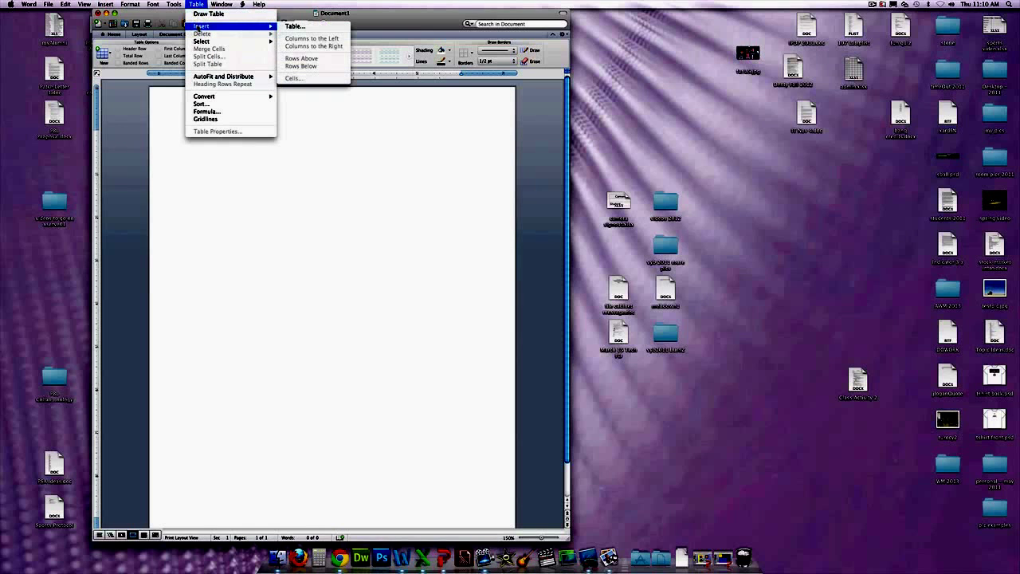
click(286, 27)
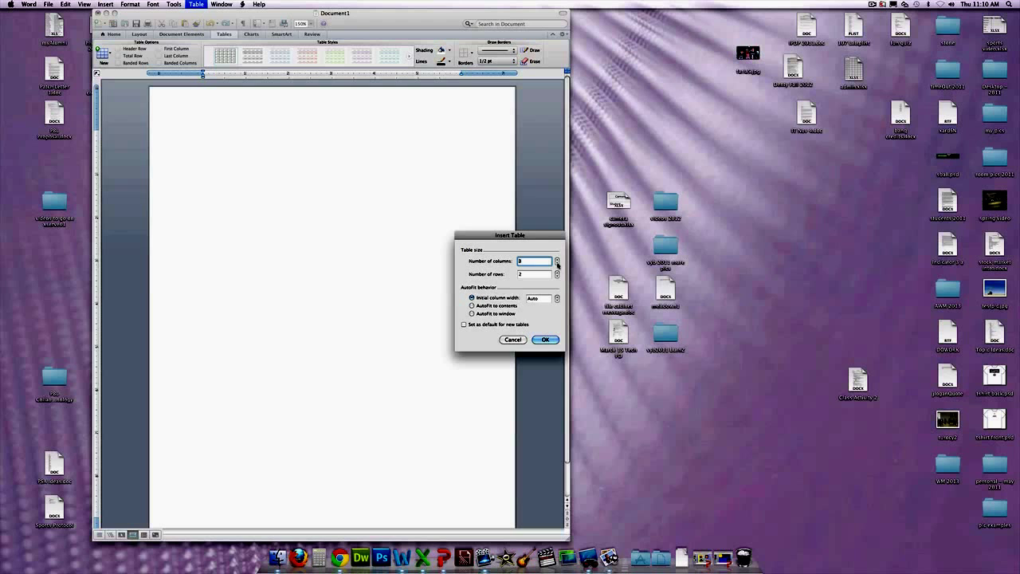
click(558, 264)
click(557, 265)
click(558, 265)
double_click(534, 273)
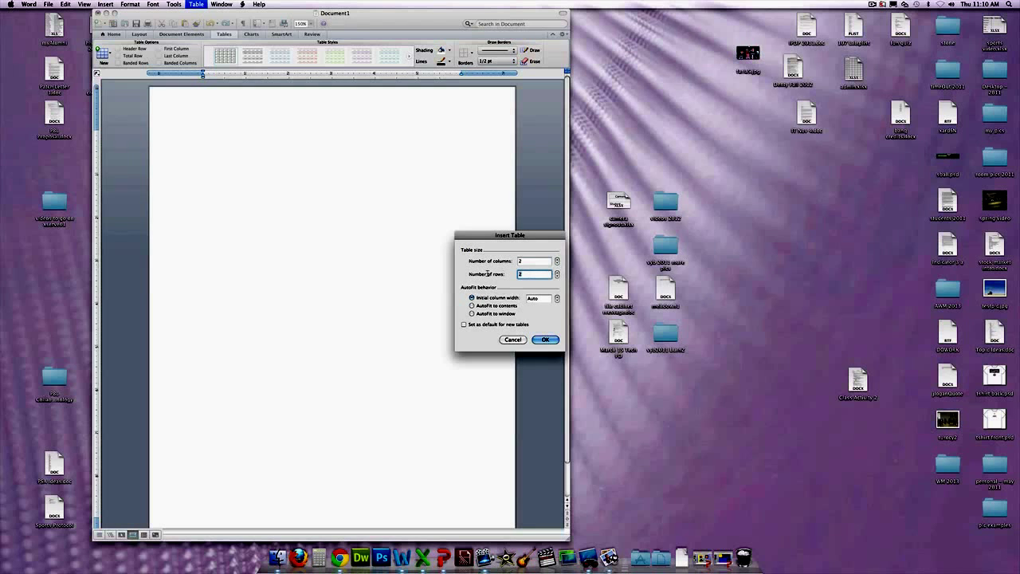
text(4)
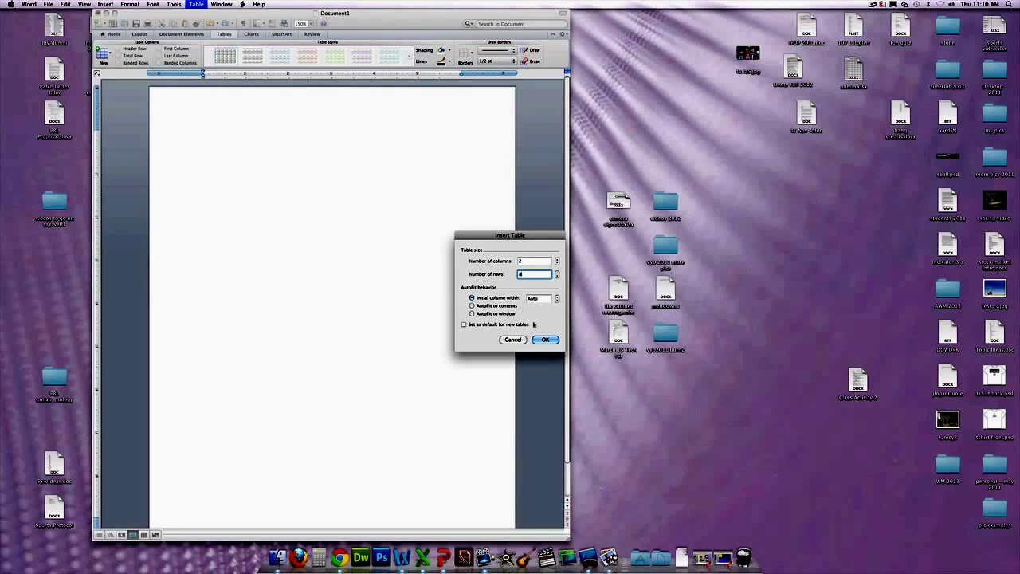
key(Return)
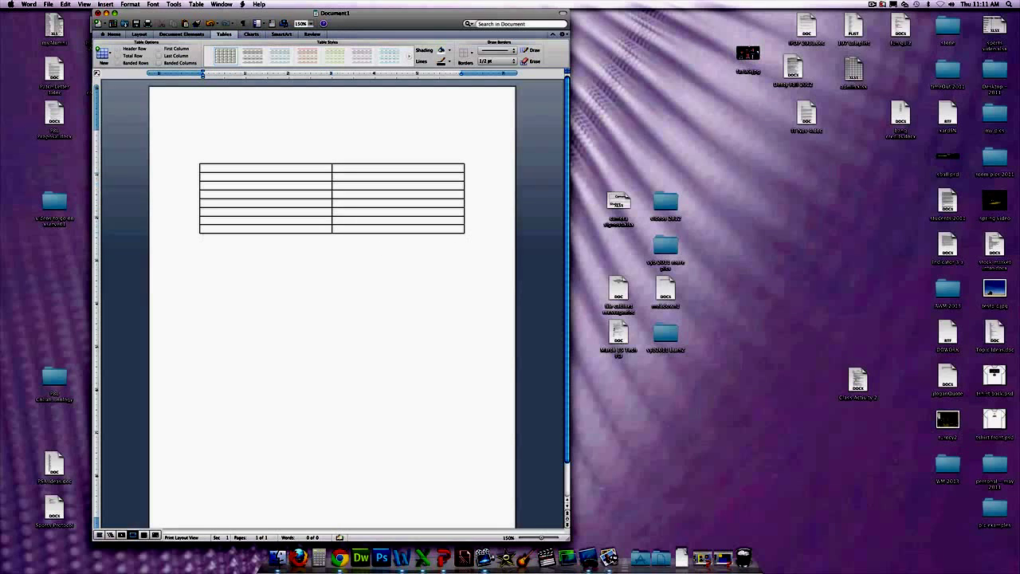
click(111, 55)
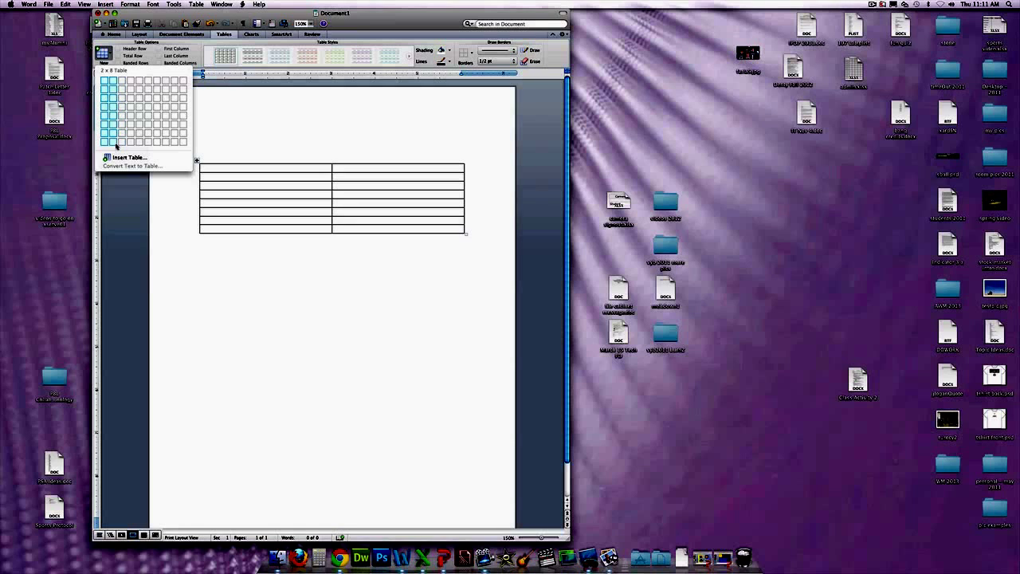
click(117, 144)
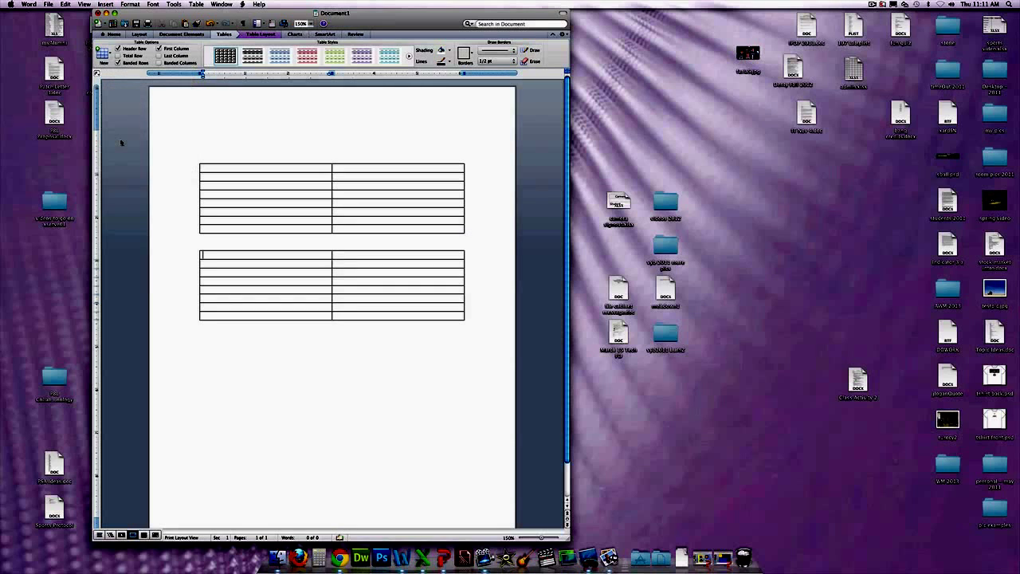
key(super+z)
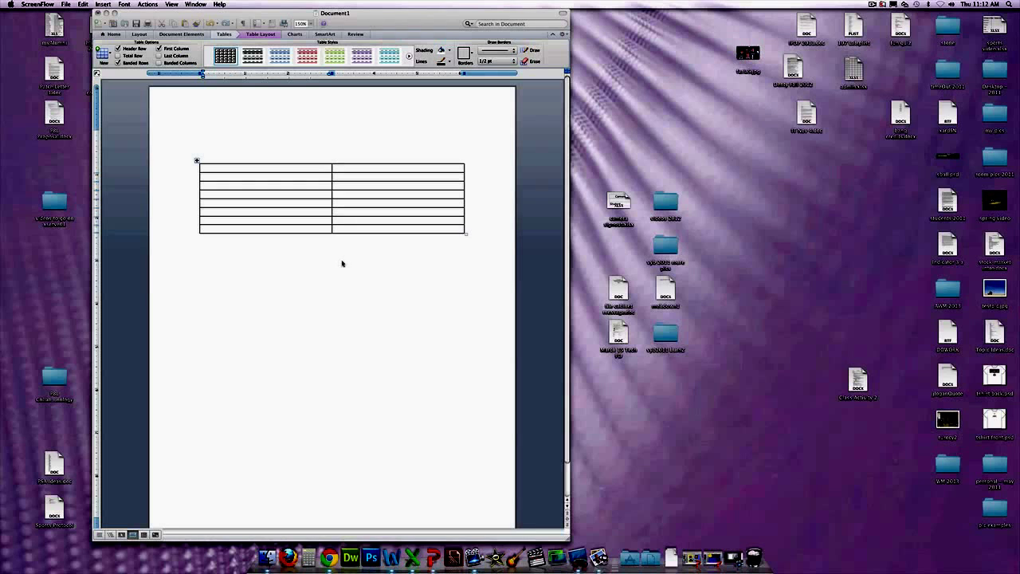
Type the headers 'Time (seconds)' and 'Velocity (meters/second)' in the table's first row
click(244, 170)
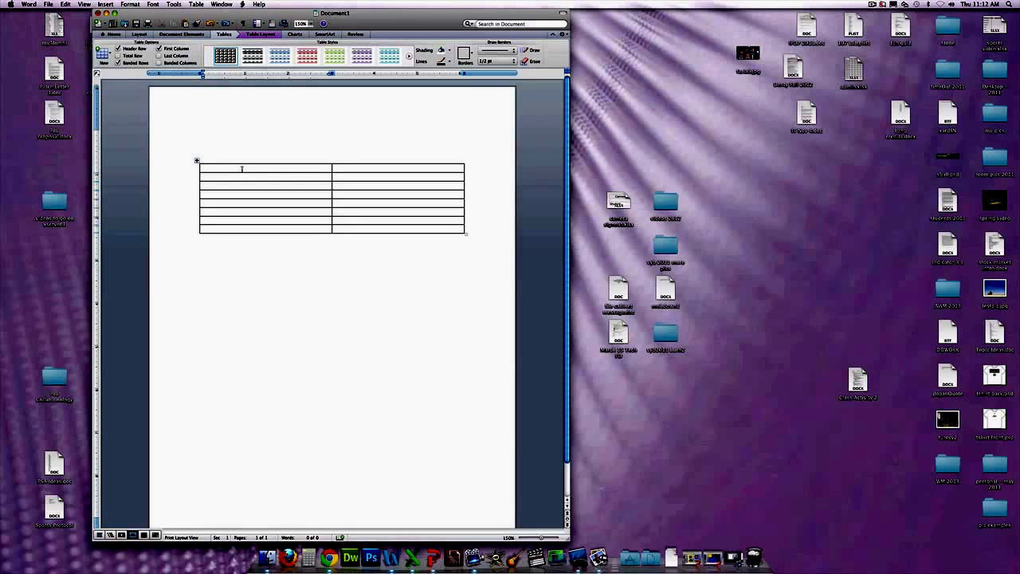
text(Tikme)
key(BackSpace)
key(BackSpace)
key(BackSpace)
key(BackSpace)
text(ime (seconds))
key(Tab)
text(Ve)
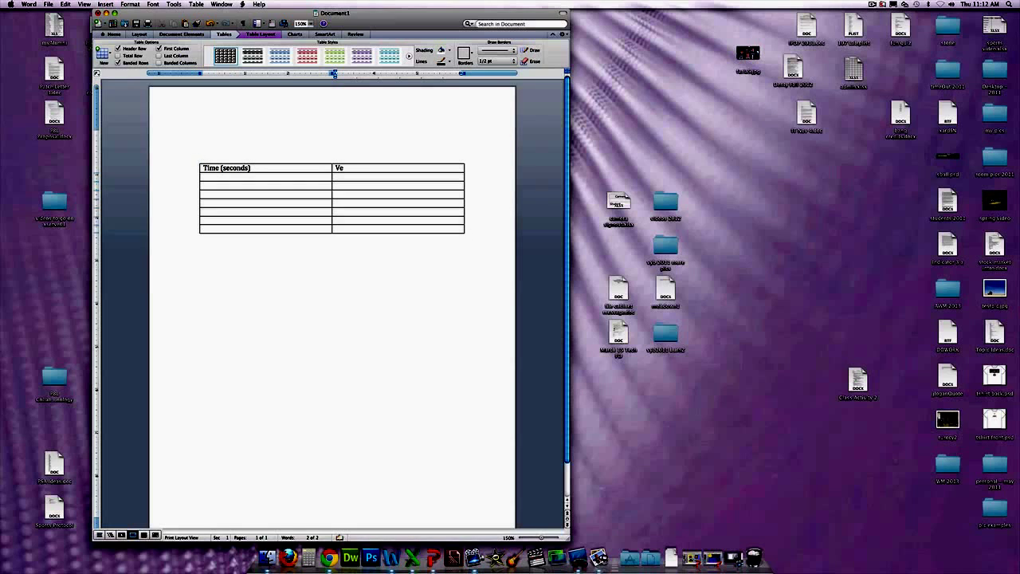
text(locity (meters/second))
Enter the first four time–velocity pairs: 0.6/1.6, 1.2/2.8, 1./4.5 and 2.3/5.4
key(Tab)
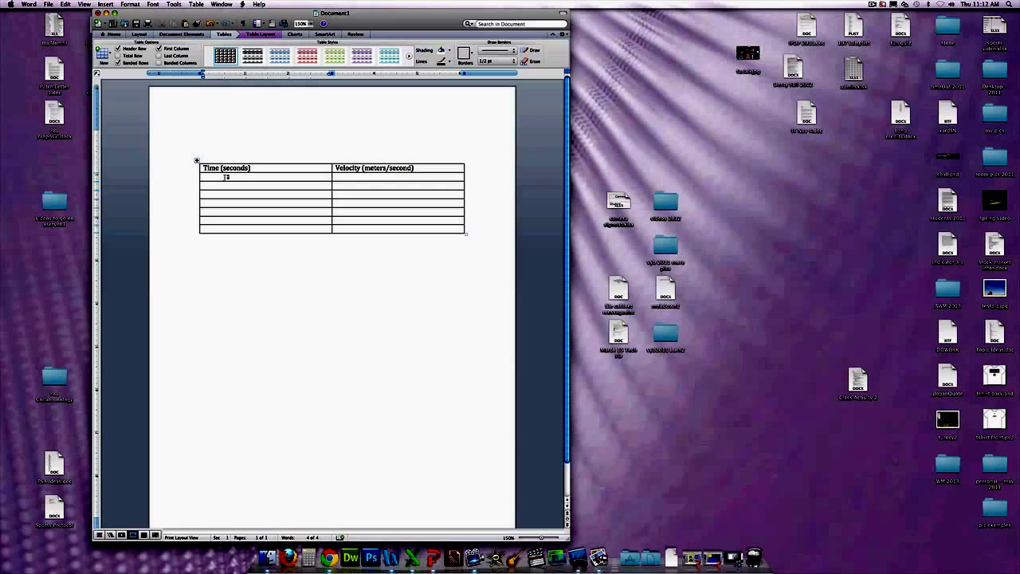
text(0.6)
key(Tab)
text(1.6)
key(Tab)
text(1.2)
key(Tab)
text(2.8)
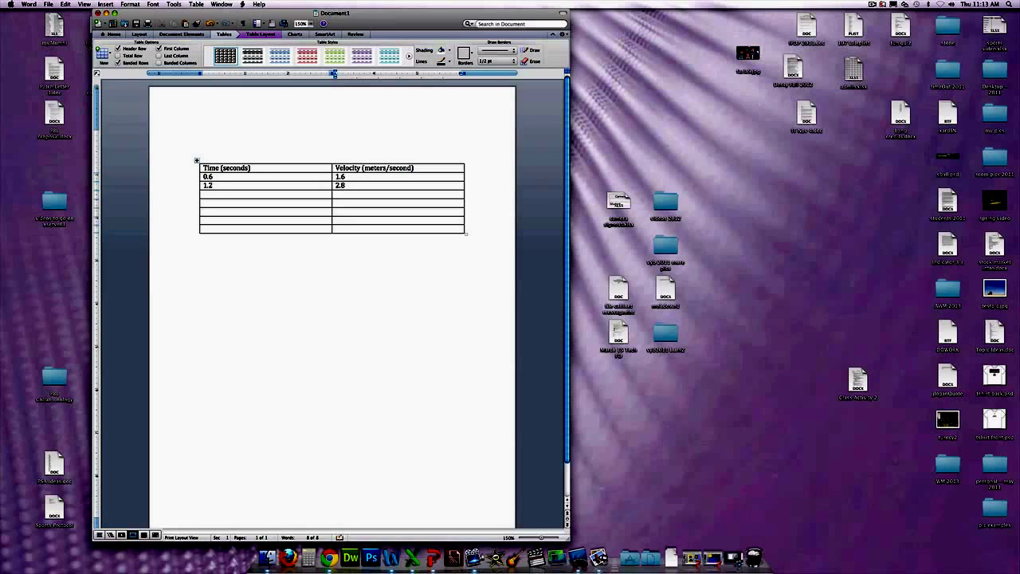
key(Tab)
text(1.)
key(Tab)
text(4.5)
key(Tab)
text(2.3)
key(Tab)
text(5.4)
Enter the remaining pairs: 3.3/7.8, 4.3/9.4 and 4.6/11.0
key(Tab)
text(3.3)
key(Tab)
text(7.8)
key(Tab)
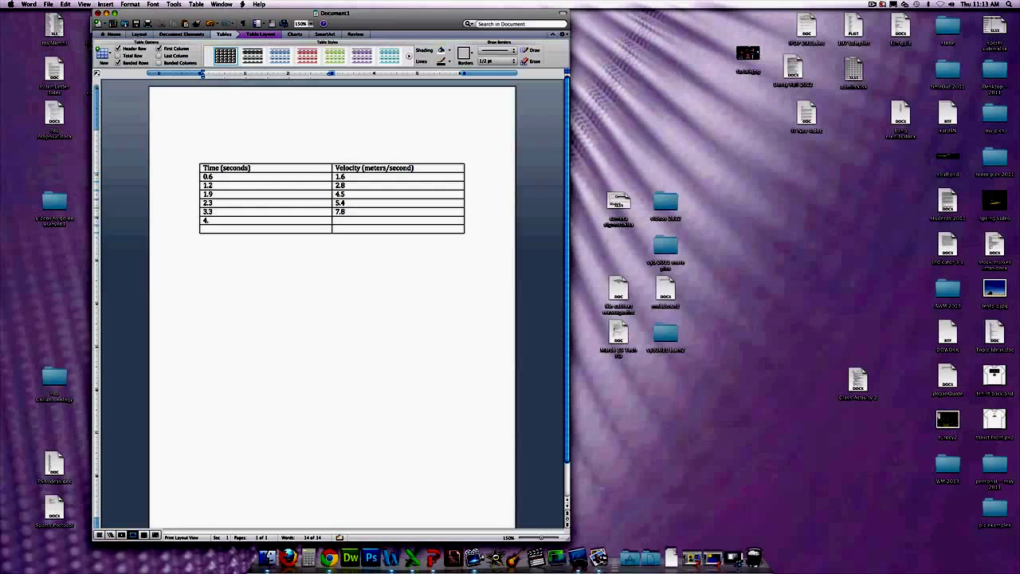
text(4.3)
key(Tab)
text(9.4)
key(Tab)
text(4.6)
key(Tab)
text(11.0)
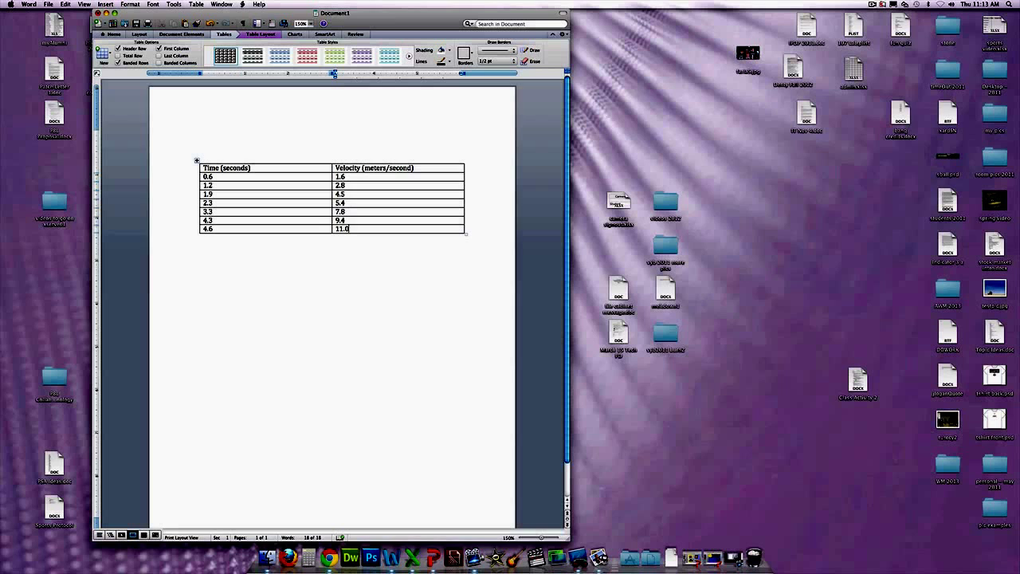
Select the whole table and centre-align all its headers and values
drag(342, 228, 206, 168)
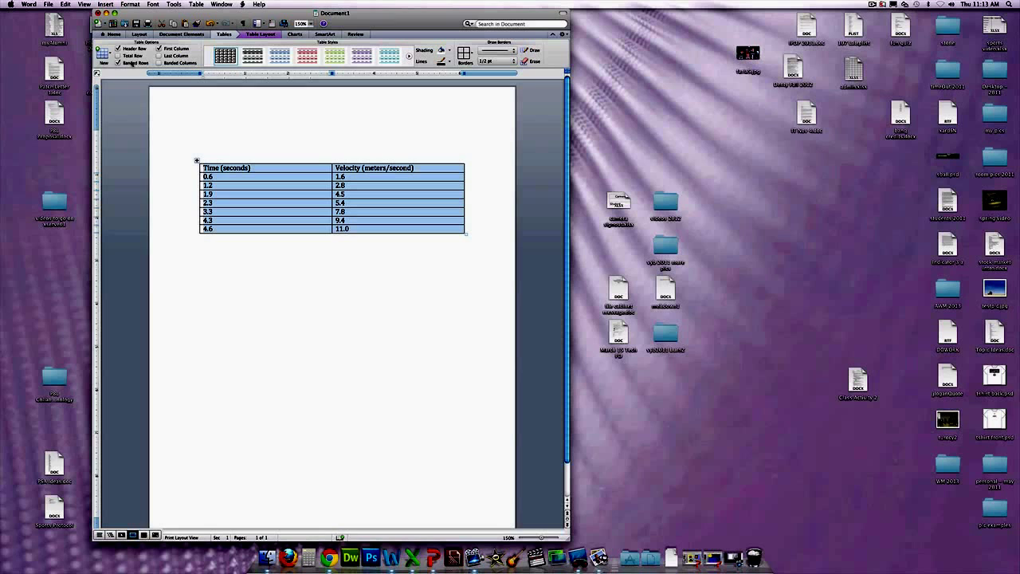
click(114, 35)
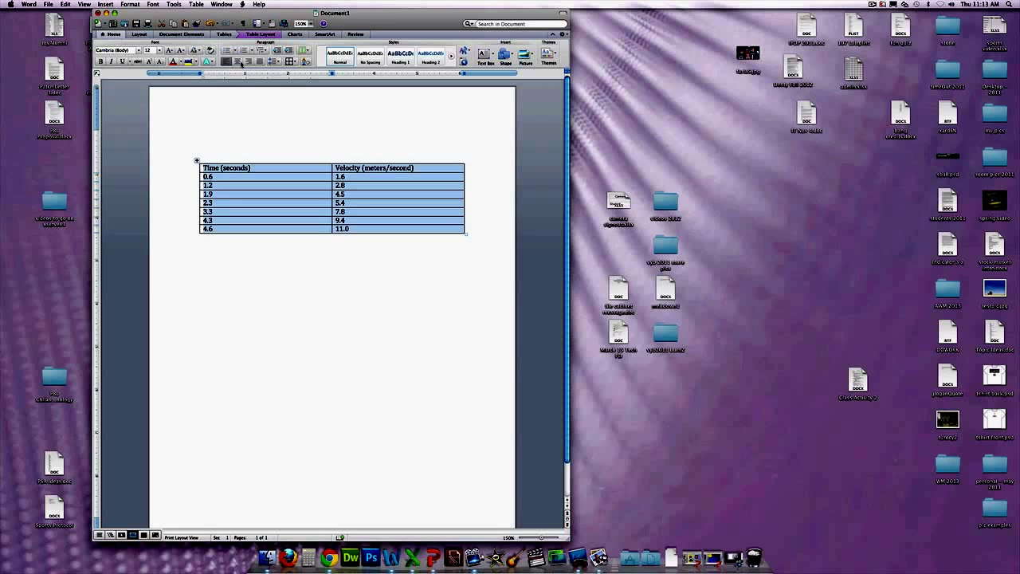
click(237, 61)
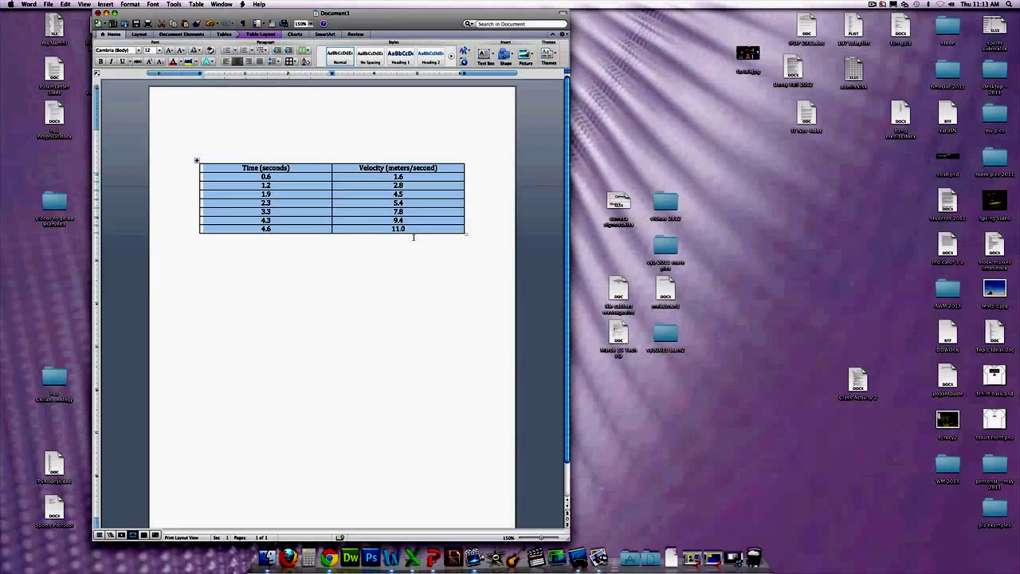
click(429, 178)
key(super+a)
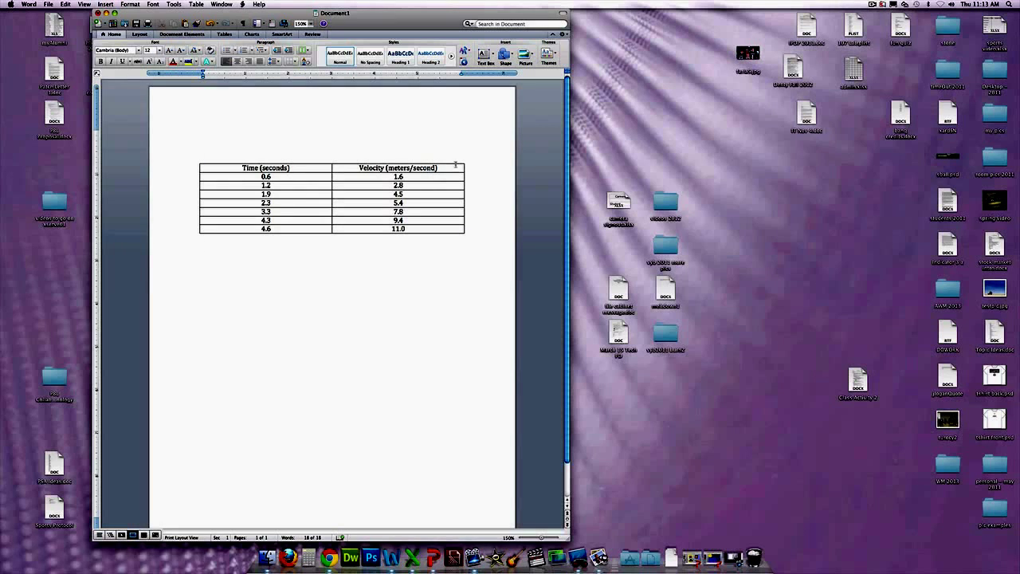
Give the header row light blue shading from the Tables tab Shading colours
drag(434, 167, 270, 165)
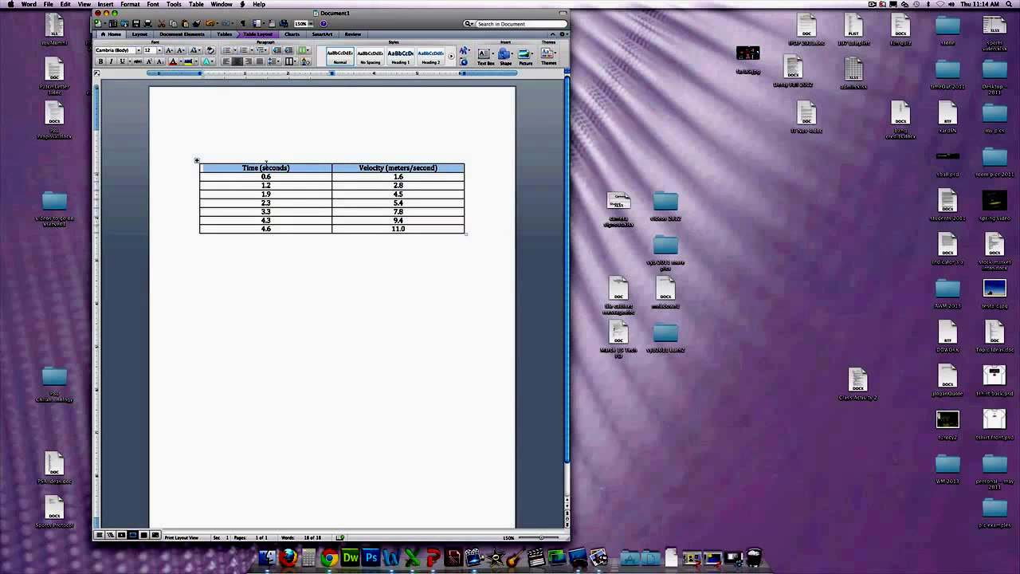
click(224, 35)
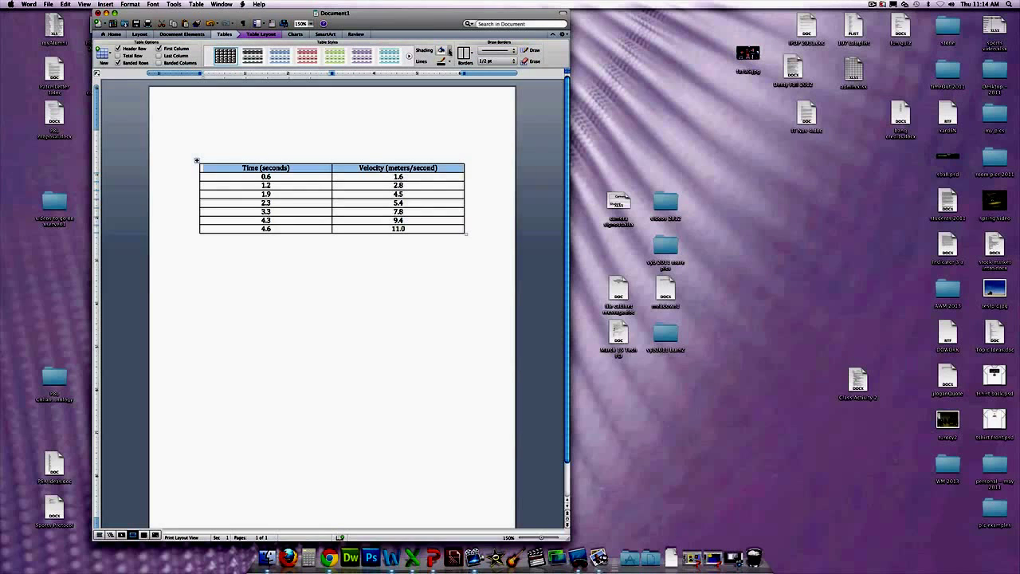
click(450, 50)
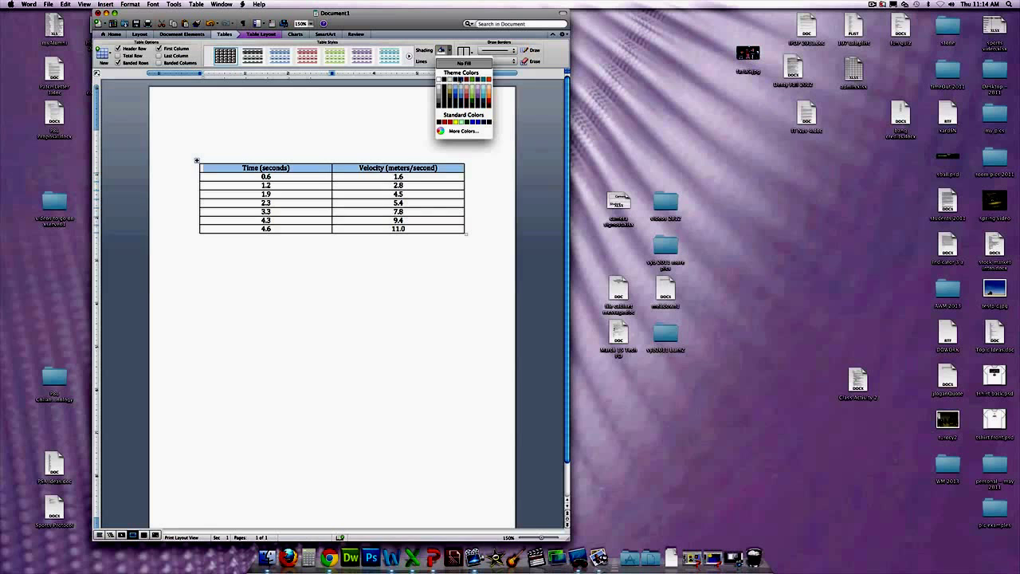
click(484, 93)
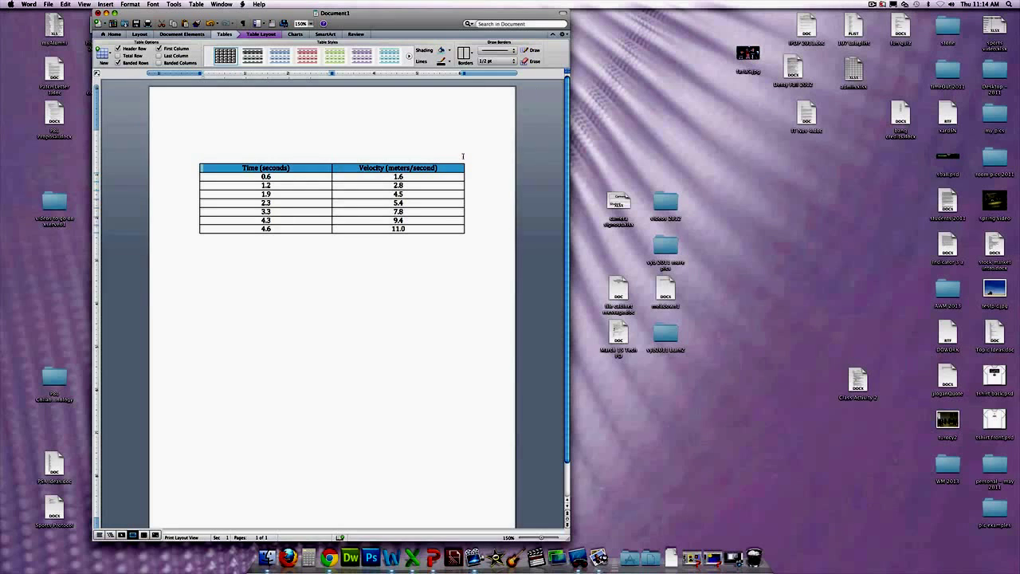
click(201, 160)
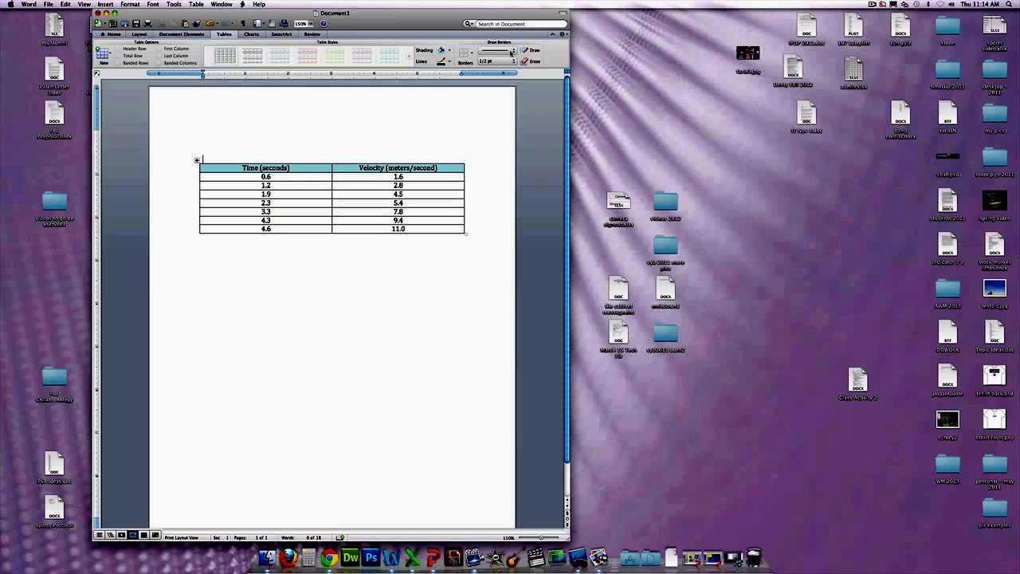
click(515, 51)
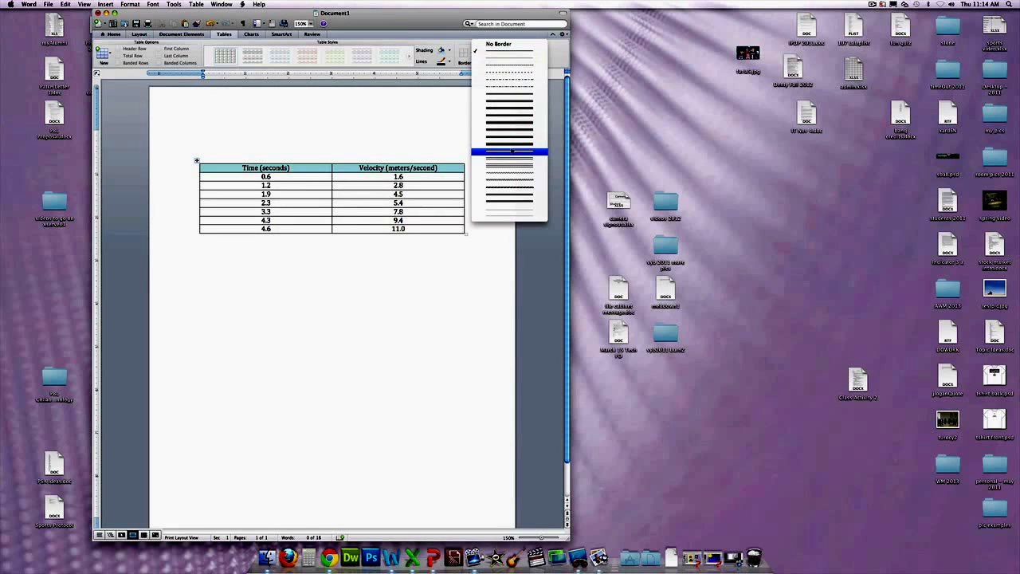
click(515, 96)
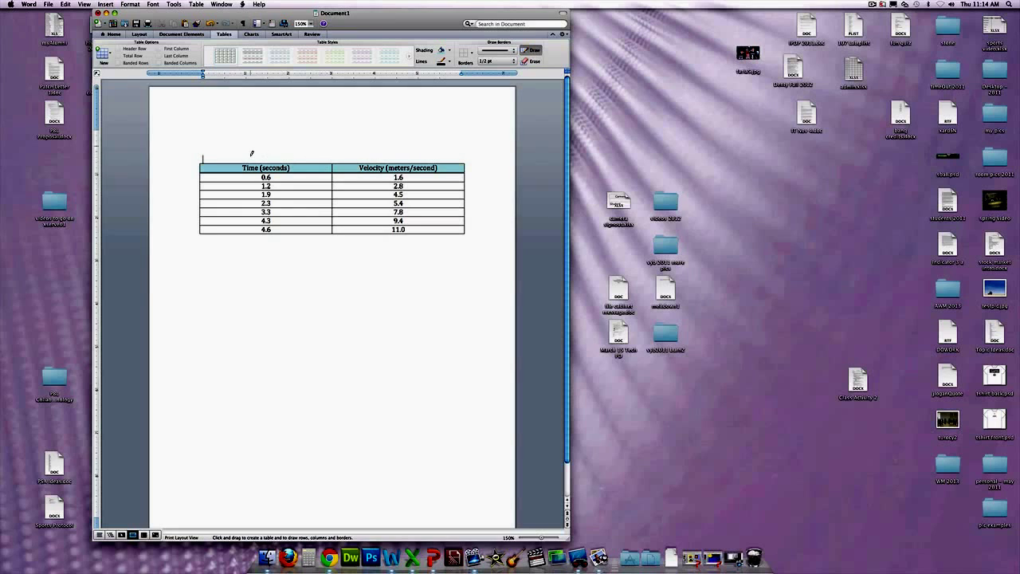
key(Escape)
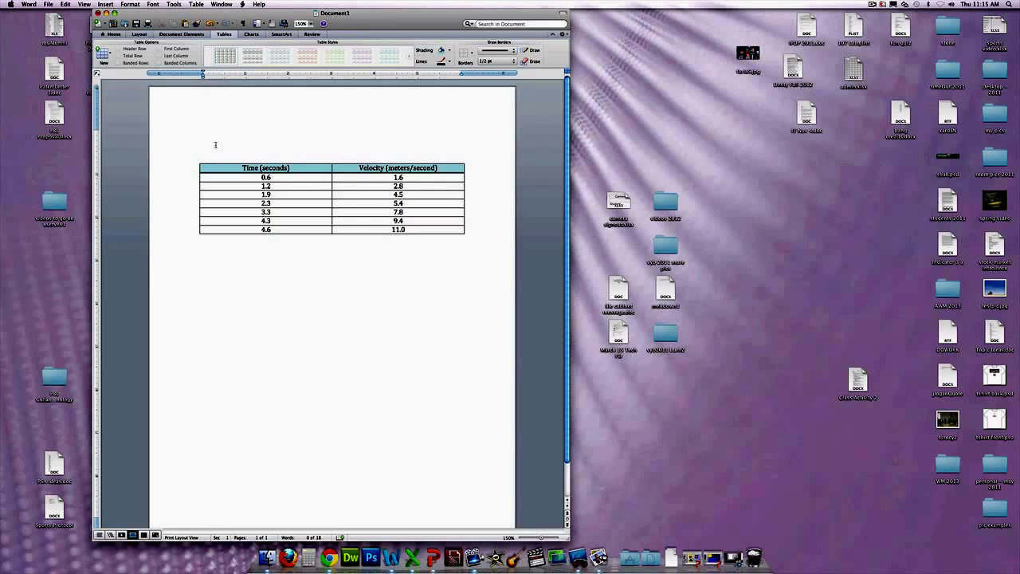
Add the caption 'Table 1' above the table and centre it
text(Table 1)
click(191, 150)
click(114, 34)
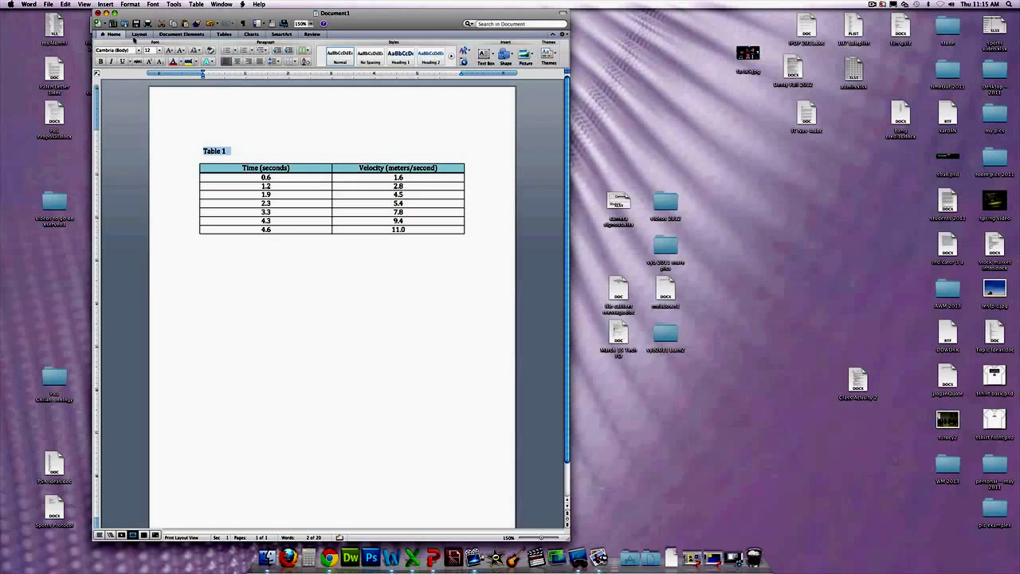
click(238, 63)
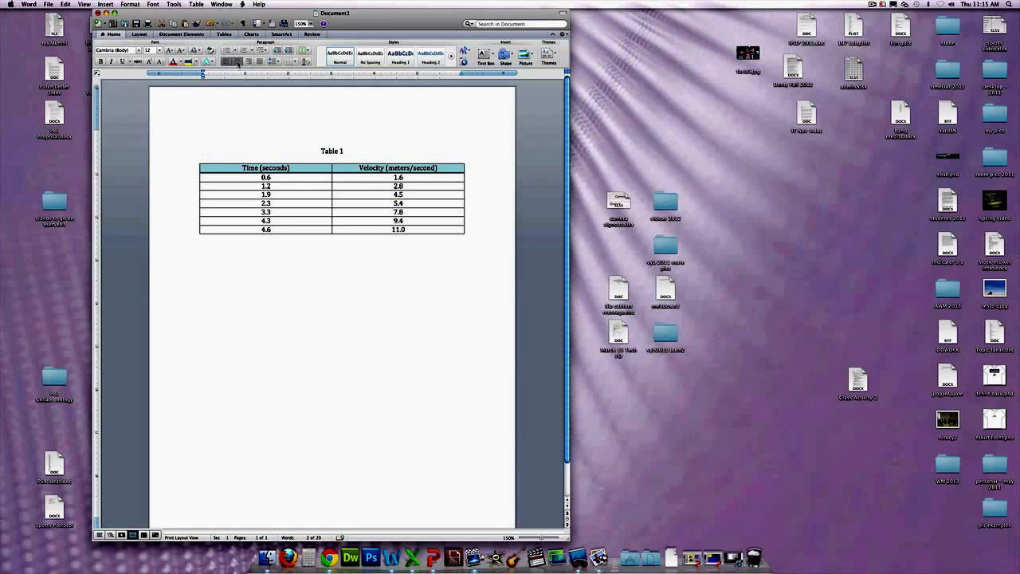
click(465, 247)
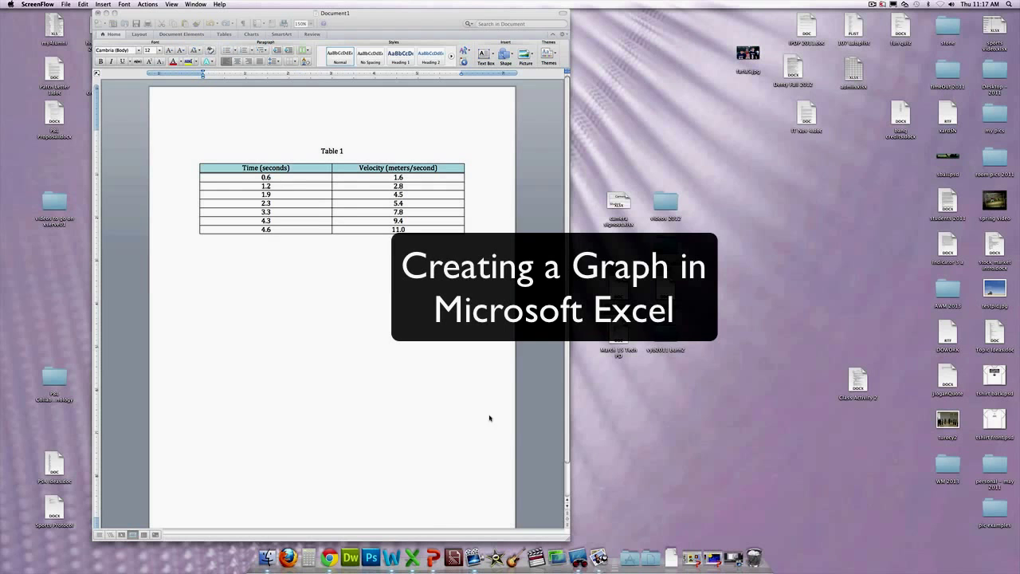
Launch a blank Excel workbook and place it side by side with the Word document
click(412, 558)
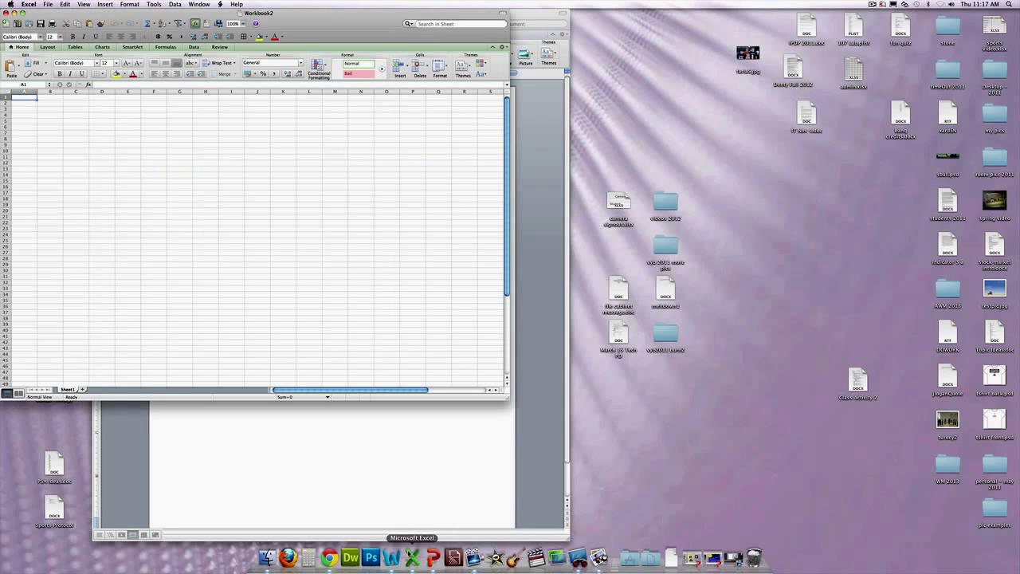
drag(293, 15, 782, 19)
drag(476, 21, 382, 4)
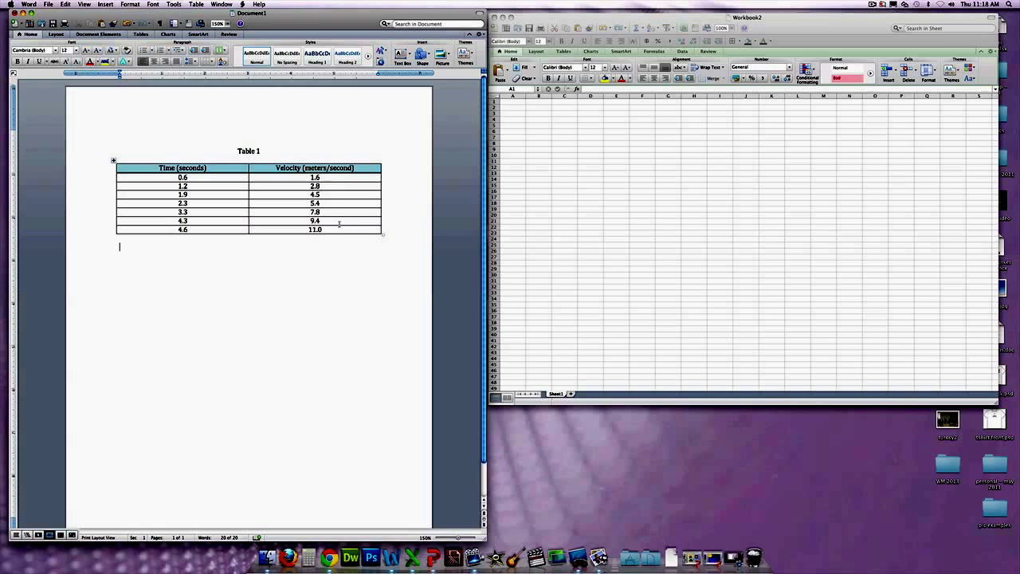
Copy Table 1's seven data rows from Word and paste them into Excel at A1
drag(322, 230, 185, 182)
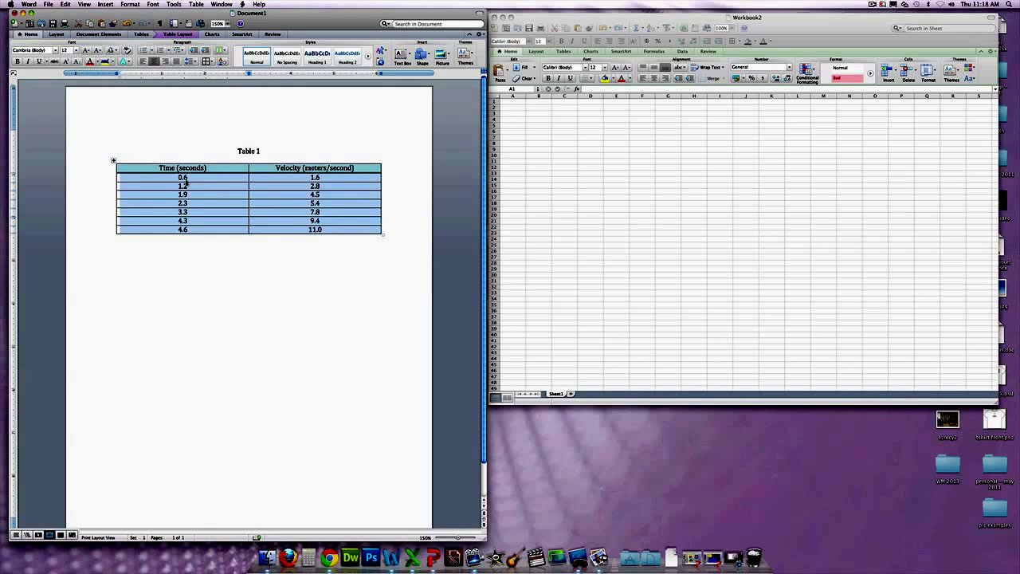
key(super+c)
click(512, 106)
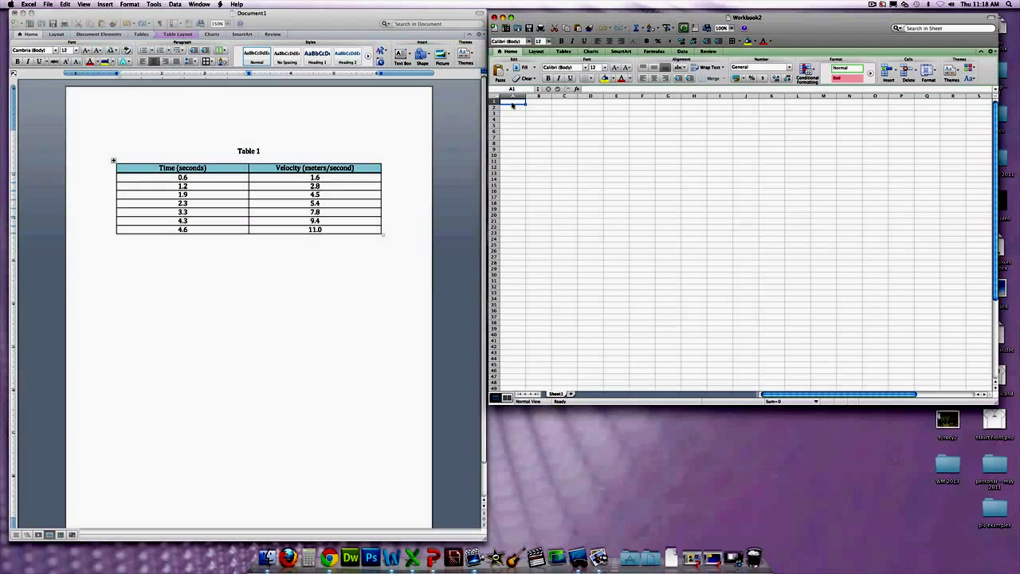
key(super+v)
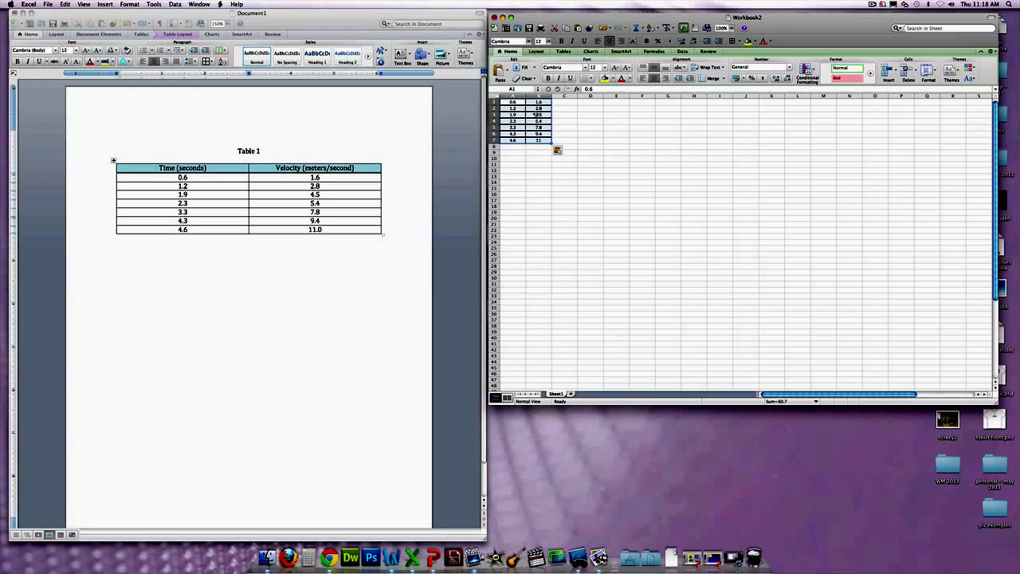
Format the pasted time and velocity values to show one decimal place
click(787, 81)
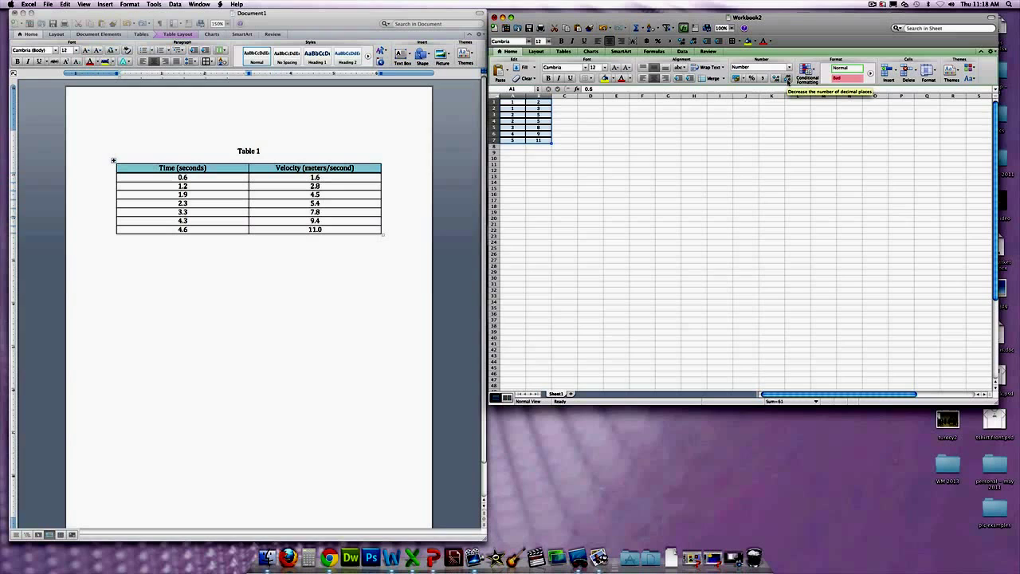
click(777, 80)
click(776, 80)
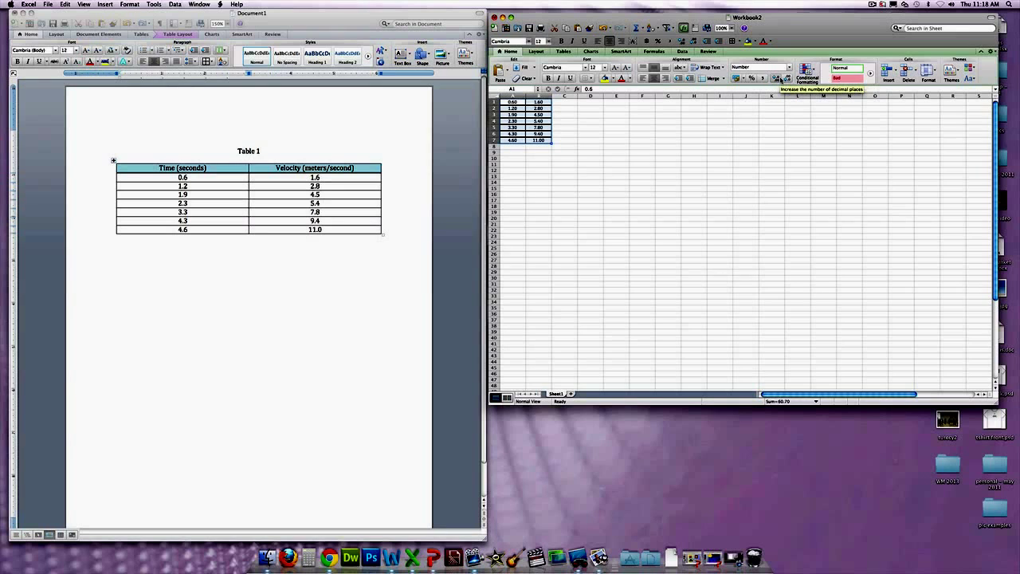
click(786, 81)
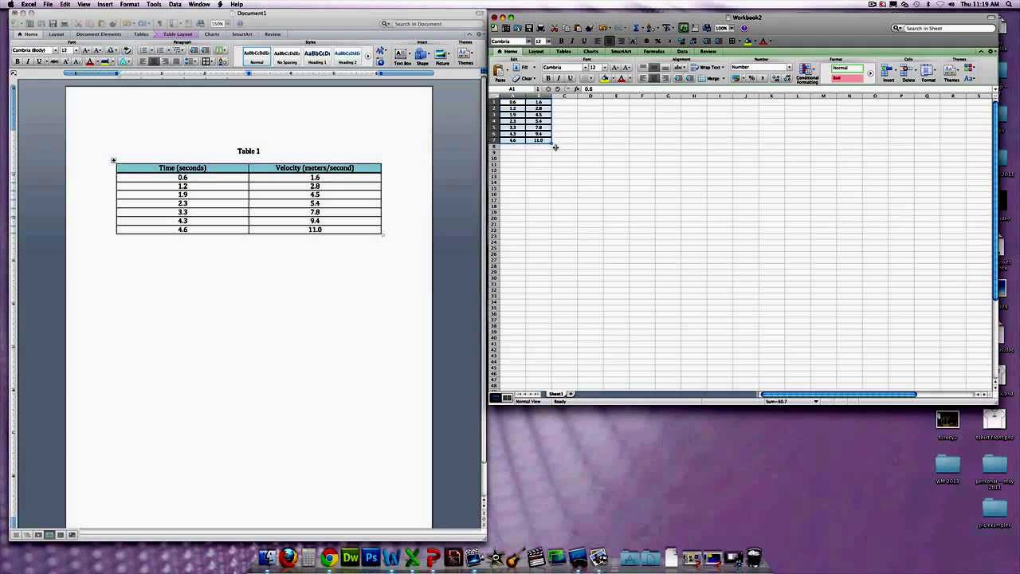
Plot A1:B7 as a Marked Scatter chart
drag(543, 141, 512, 102)
click(593, 56)
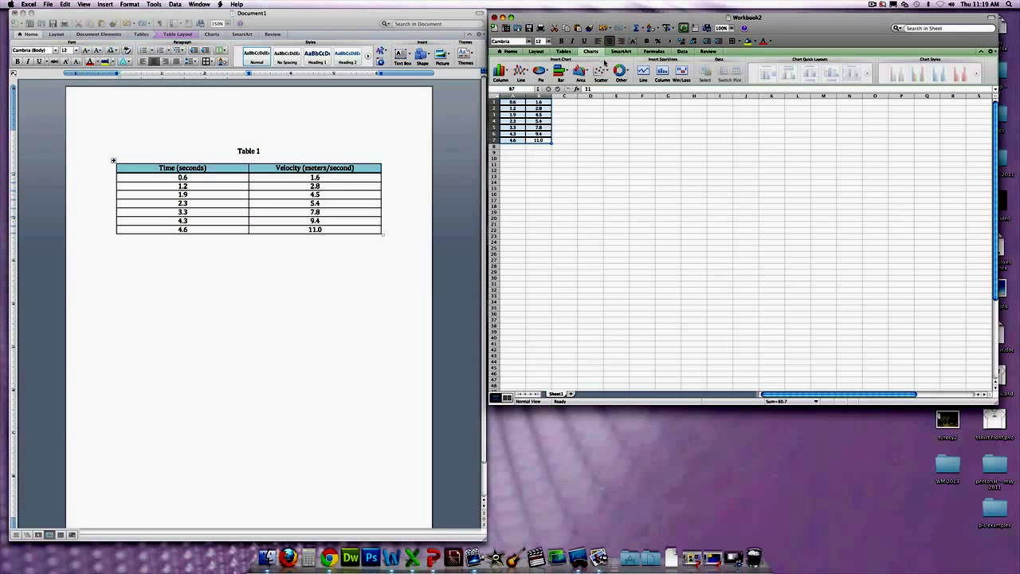
click(601, 72)
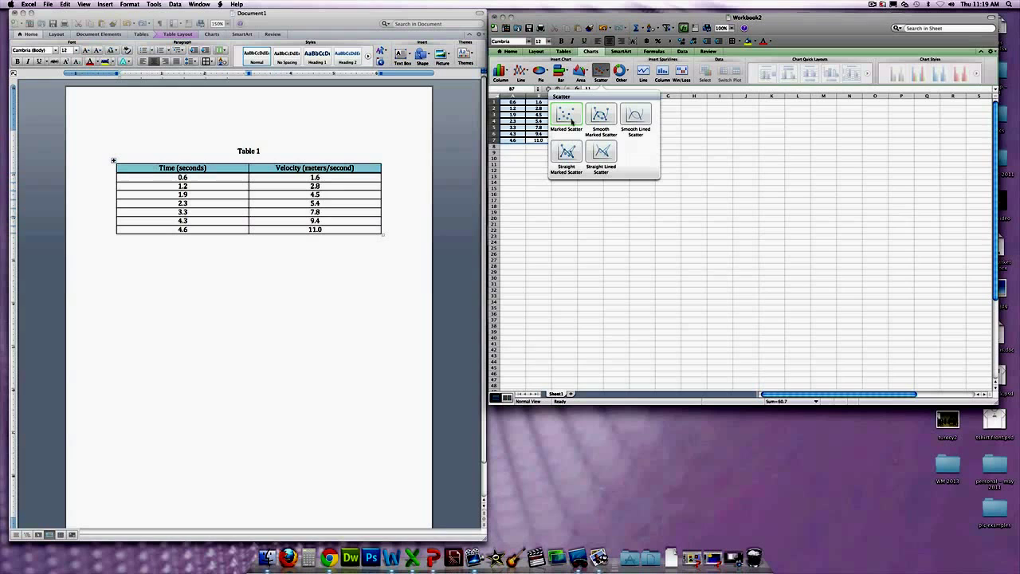
click(572, 120)
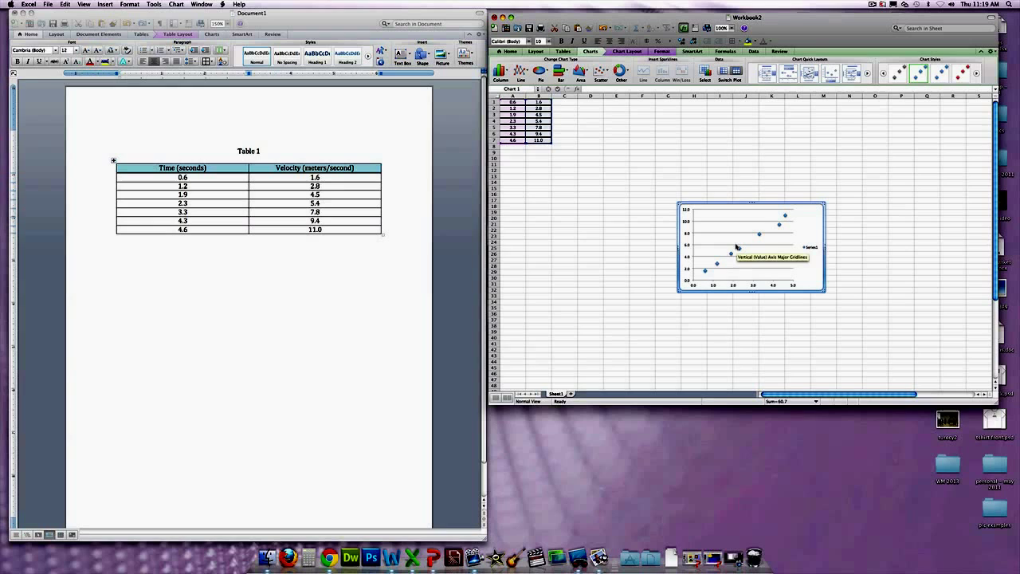
Turn on Major and Minor Gridlines for both horizontal and vertical chart axes
click(641, 52)
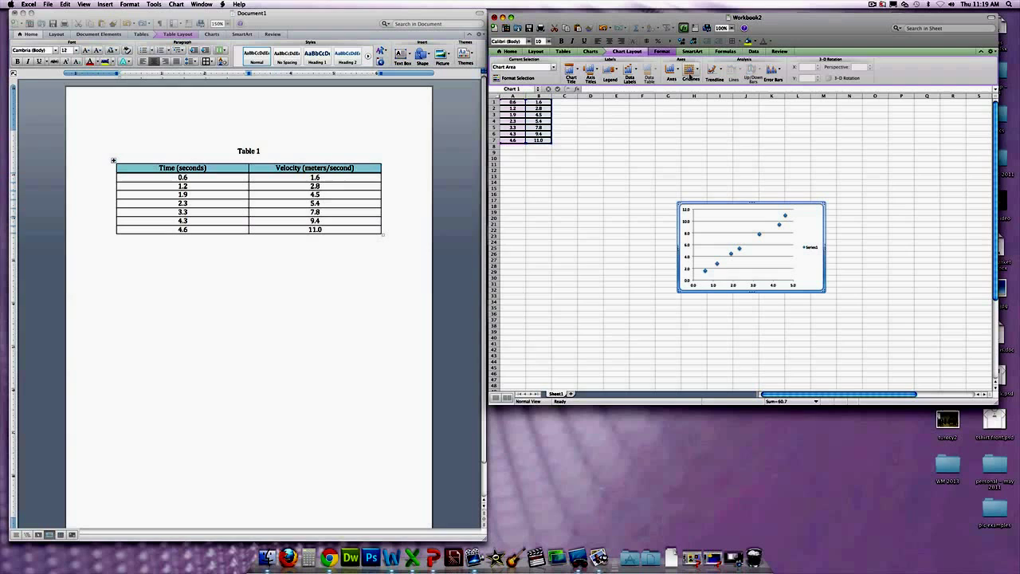
click(697, 72)
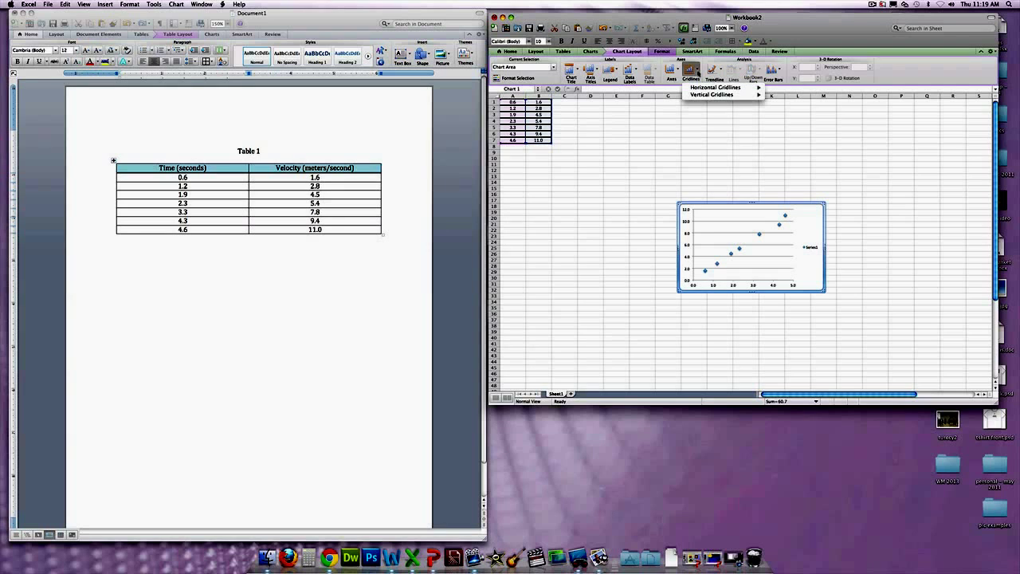
mouse_move(708, 88)
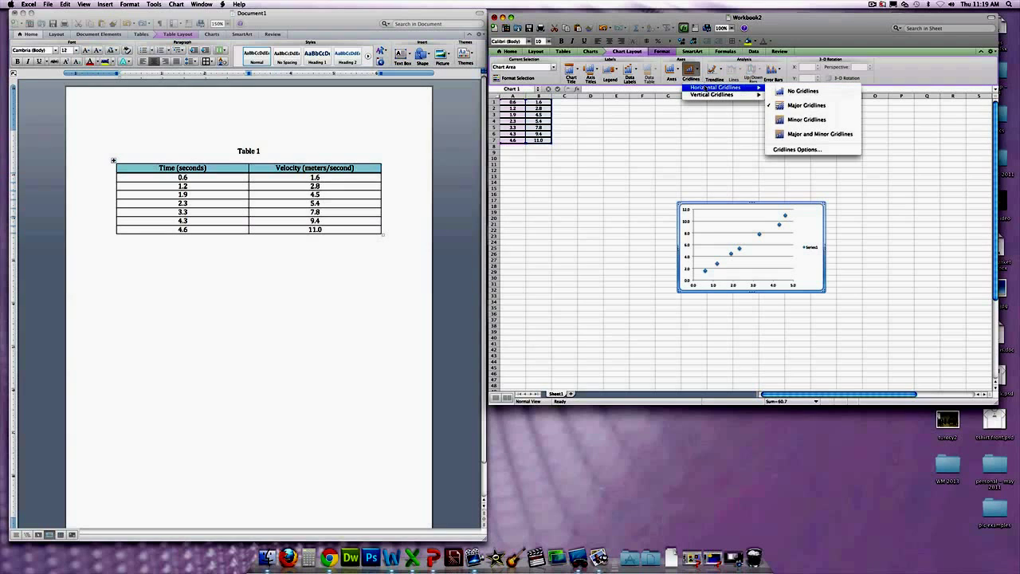
click(795, 134)
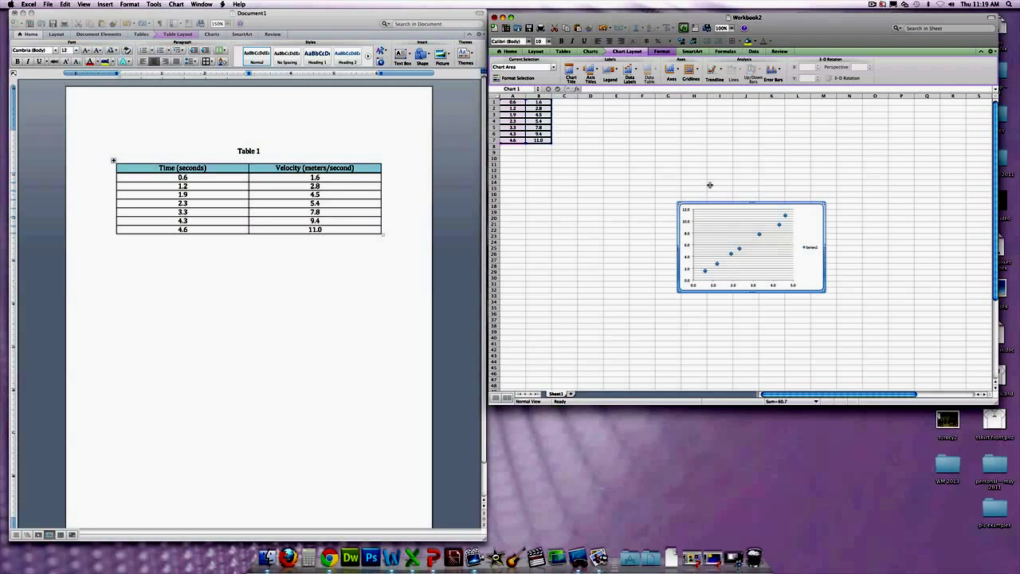
click(699, 73)
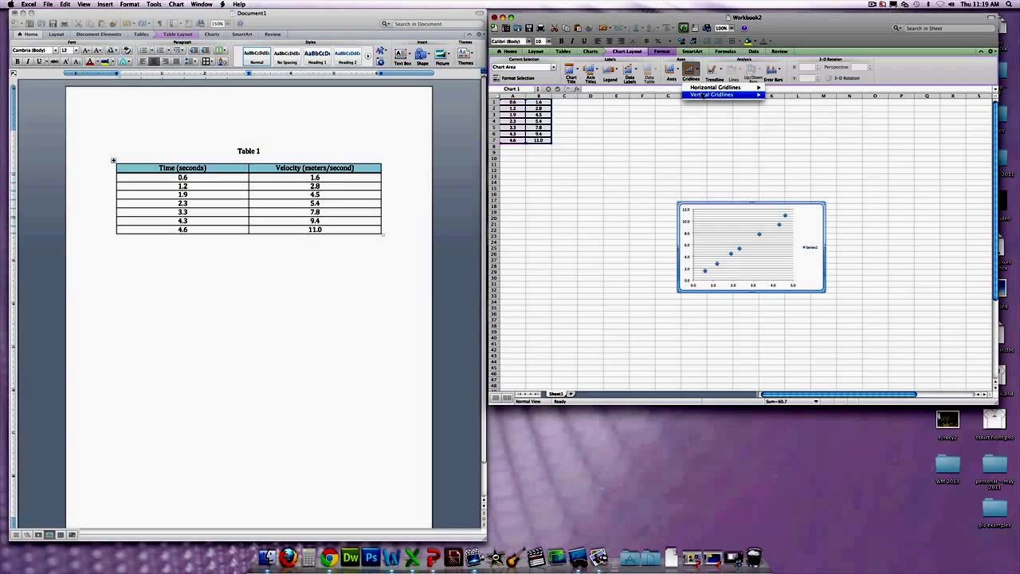
mouse_move(712, 95)
click(795, 141)
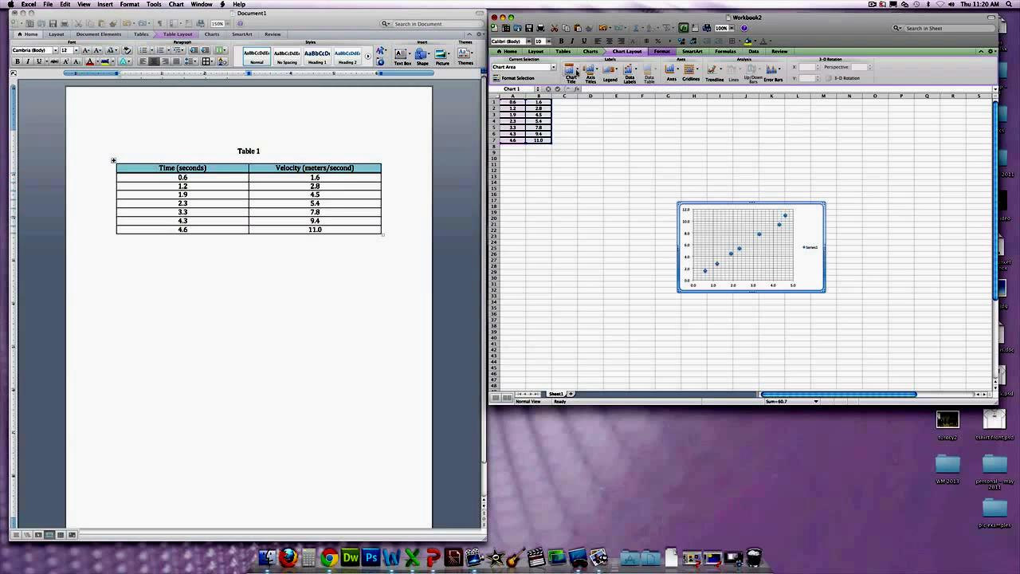
Add a title above the scatter chart reading 'Velocity vs Time'
click(576, 73)
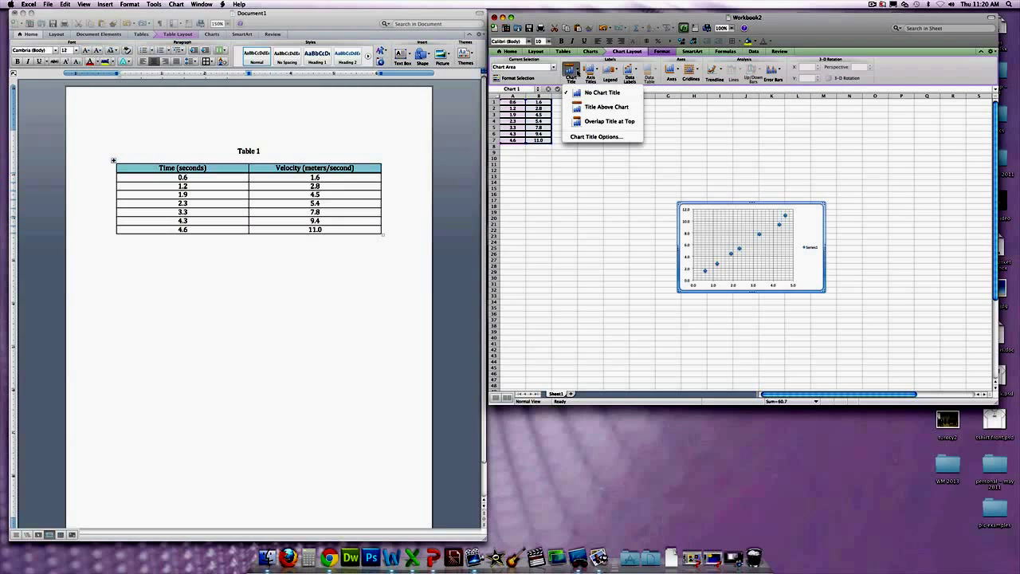
click(593, 105)
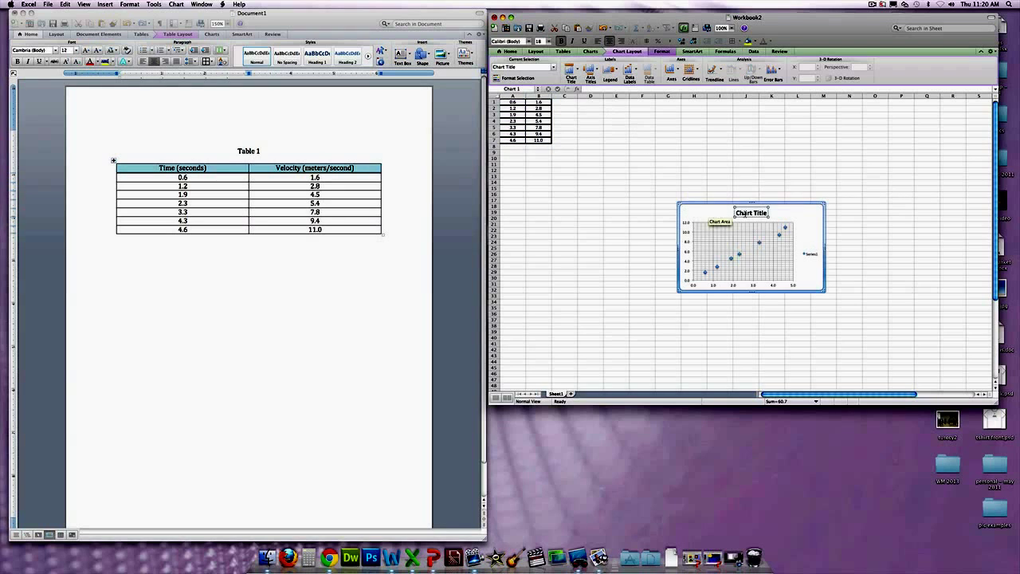
drag(768, 213, 731, 211)
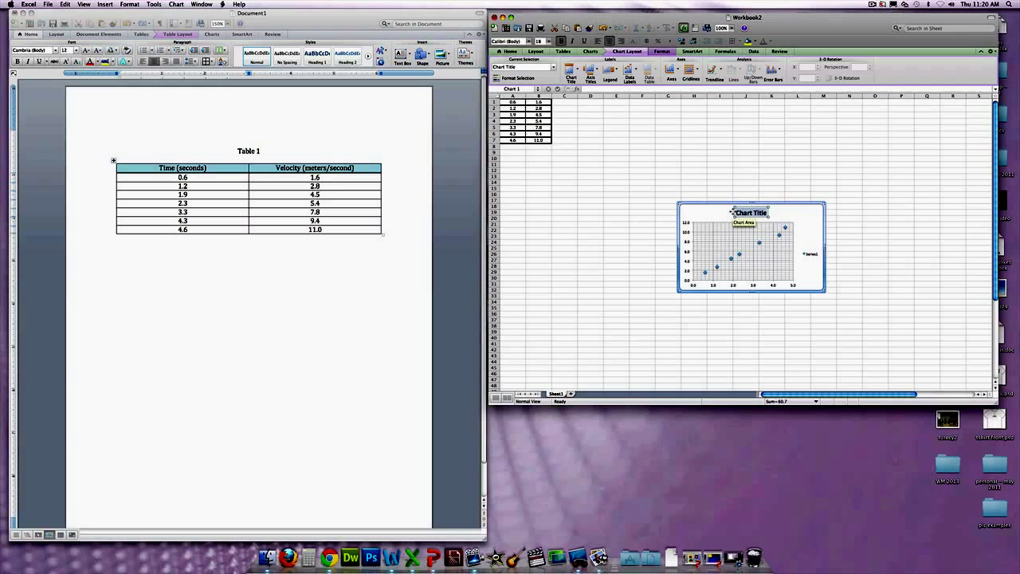
text(Velocity vs Time)
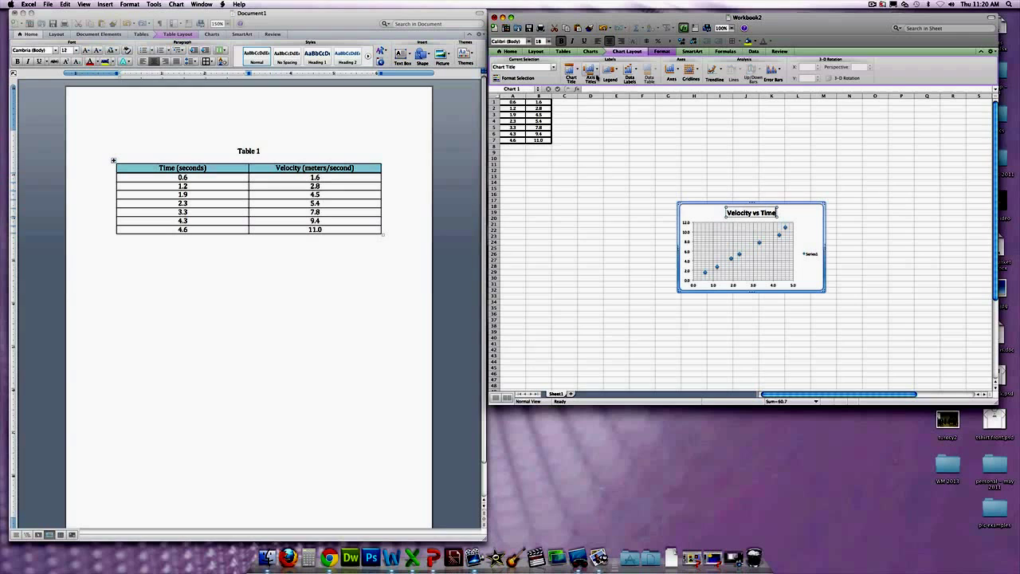
Add a horizontal axis title below the axis reading 'Time (seconds)'
click(594, 76)
mouse_move(618, 88)
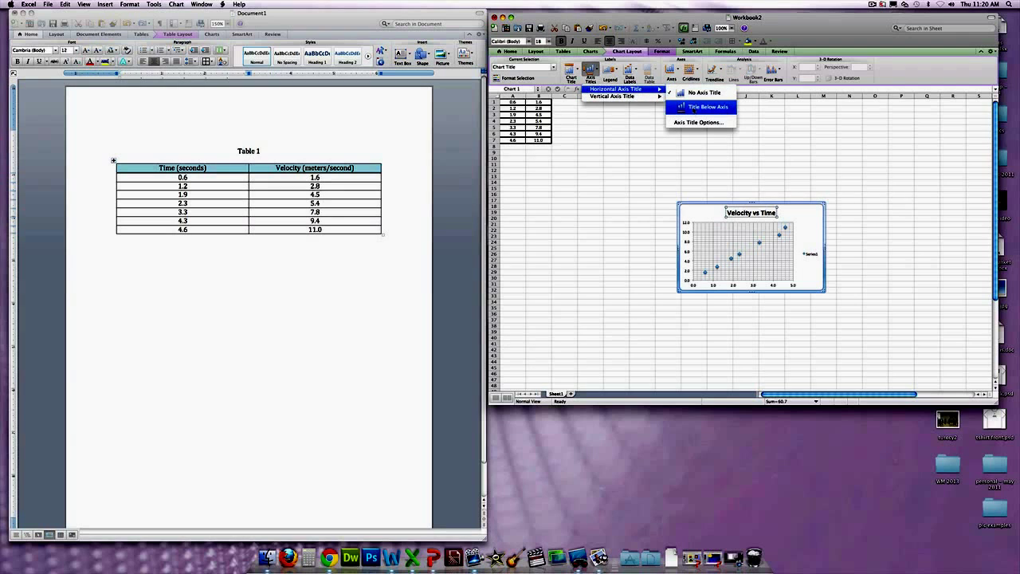
click(704, 106)
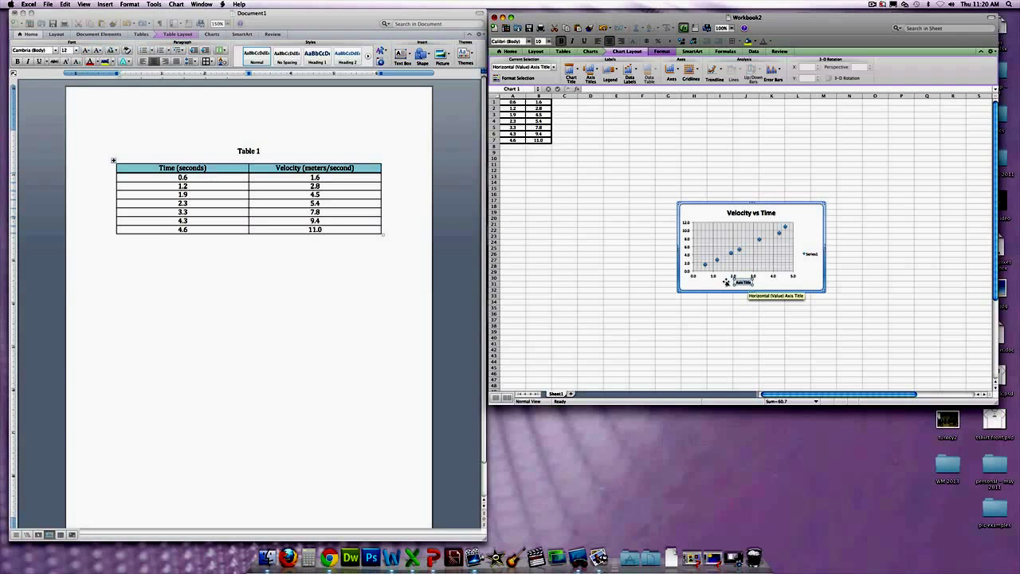
text(Time (seconds))
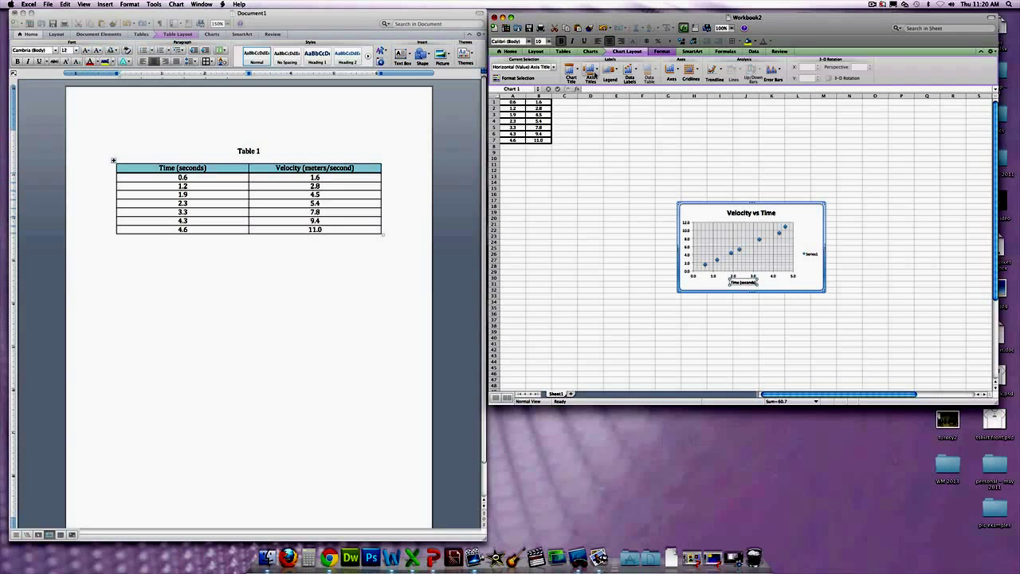
click(590, 72)
Add a rotated vertical axis title reading 'Velocity (meters/second)'
mouse_move(601, 90)
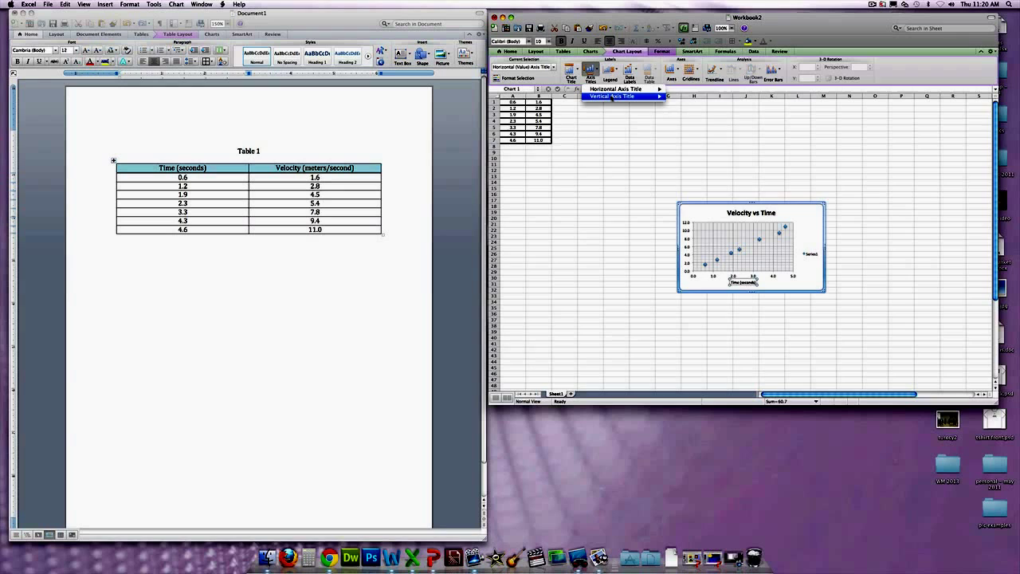
mouse_move(651, 97)
click(683, 116)
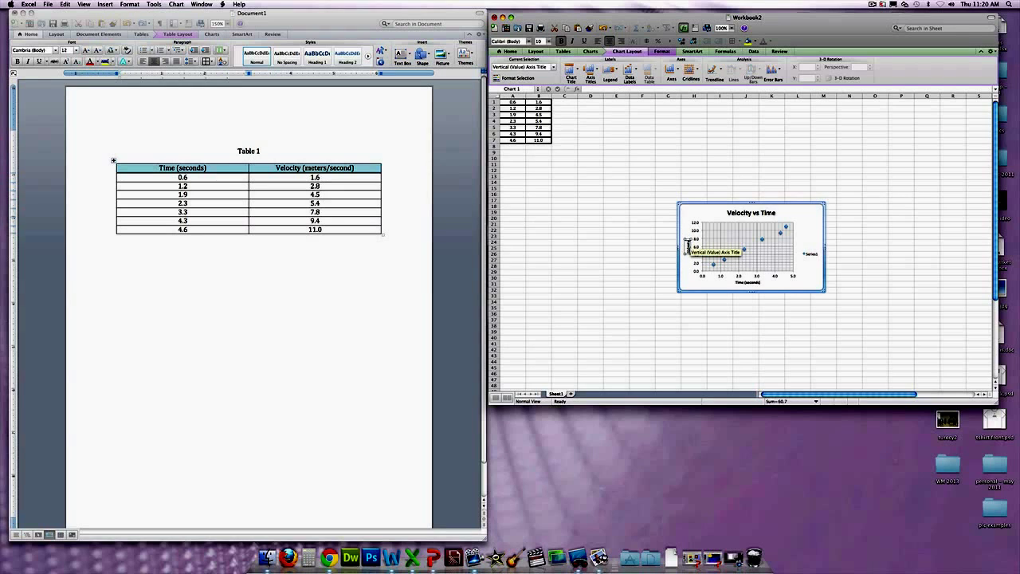
click(688, 244)
click(687, 247)
text(ers/second))
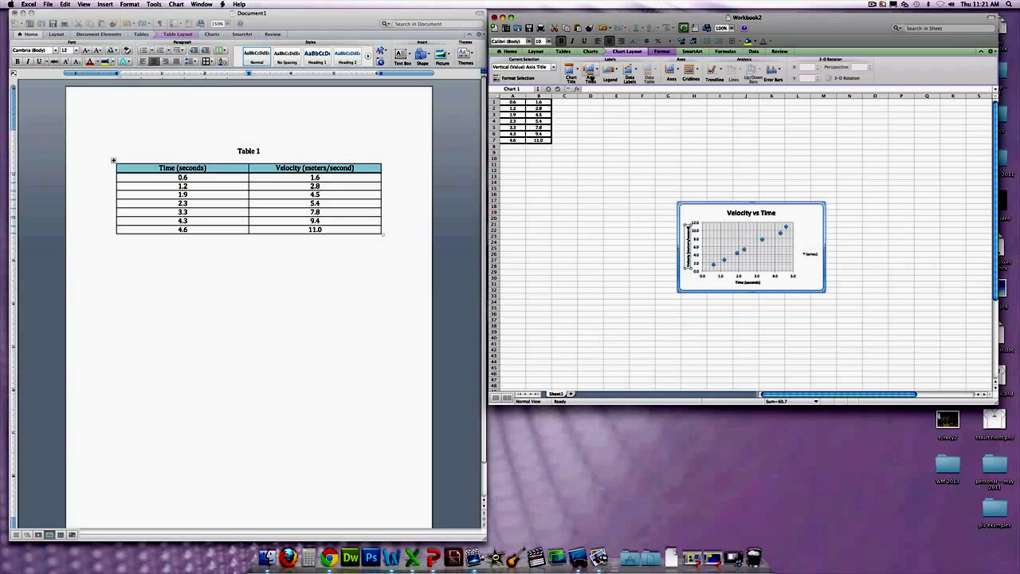
click(591, 72)
mouse_move(630, 95)
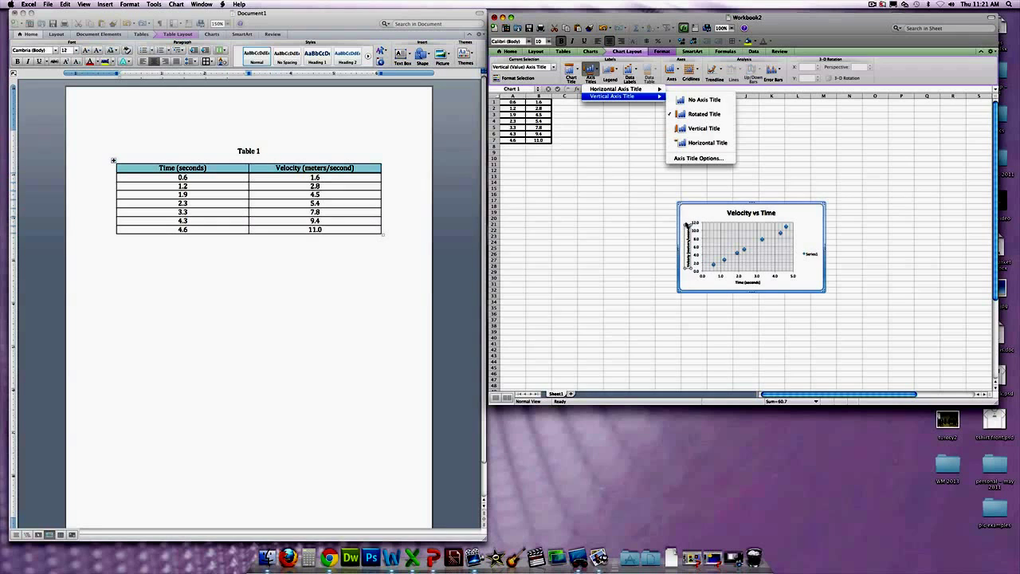
click(811, 233)
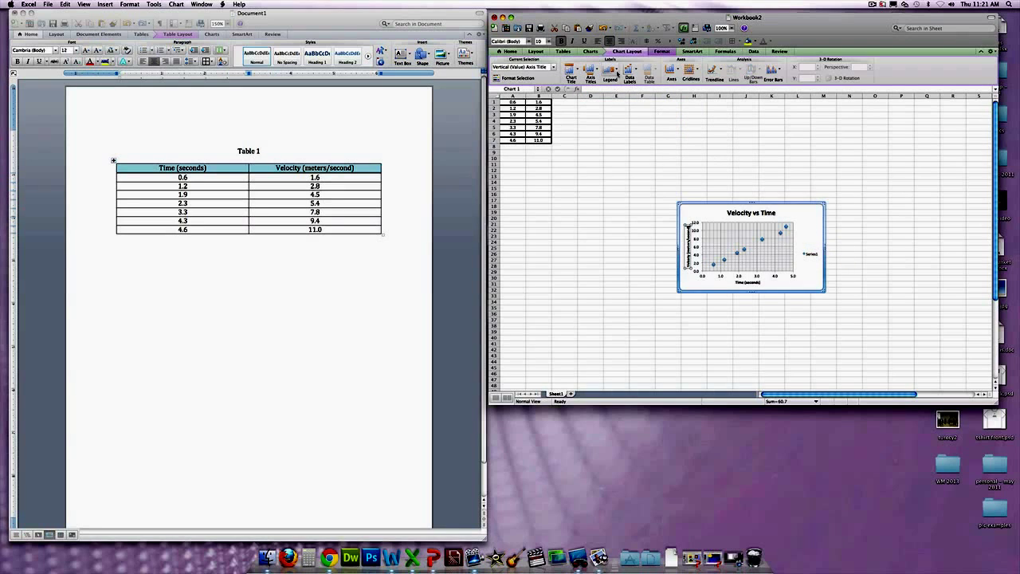
Remove the Series1 legend, move the chart up-left and enlarge it to about 8.37 × 4.63 inches
click(617, 73)
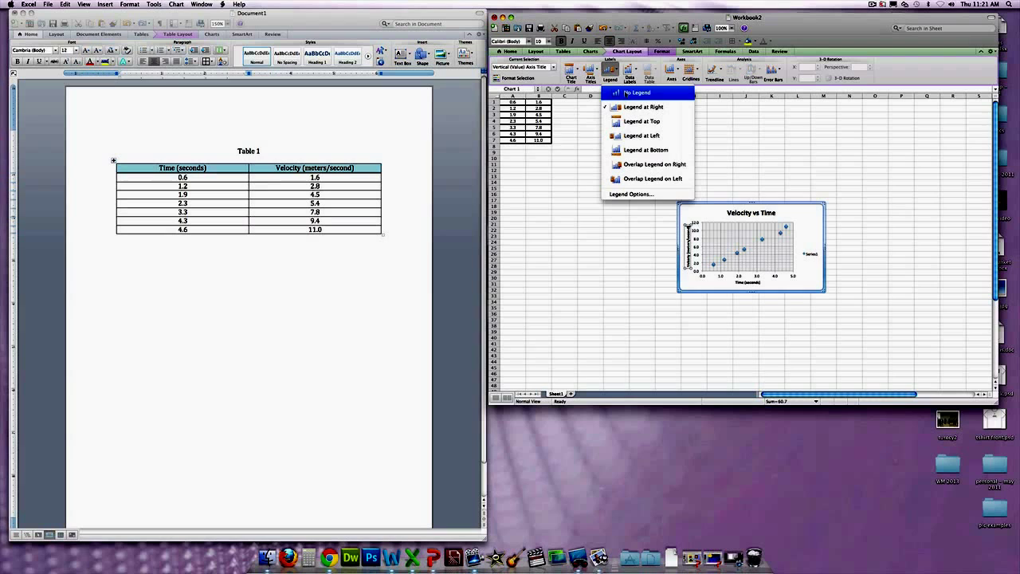
click(629, 93)
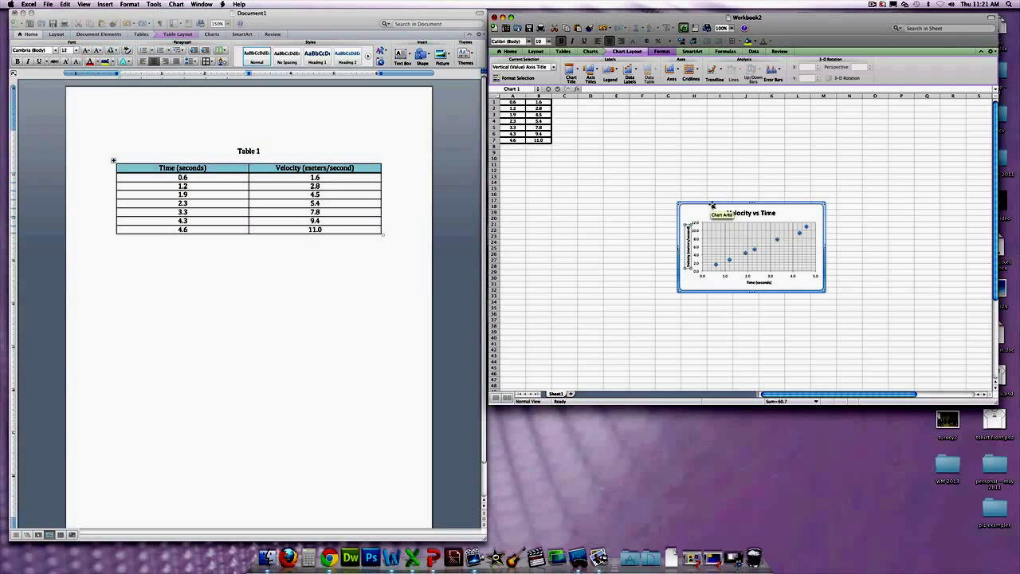
drag(716, 205, 656, 190)
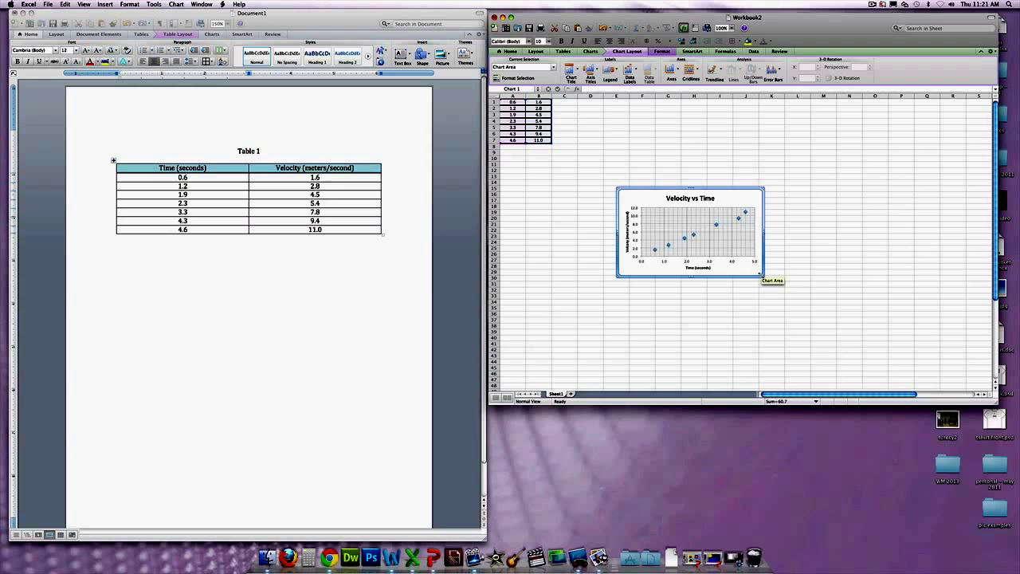
drag(763, 277, 859, 322)
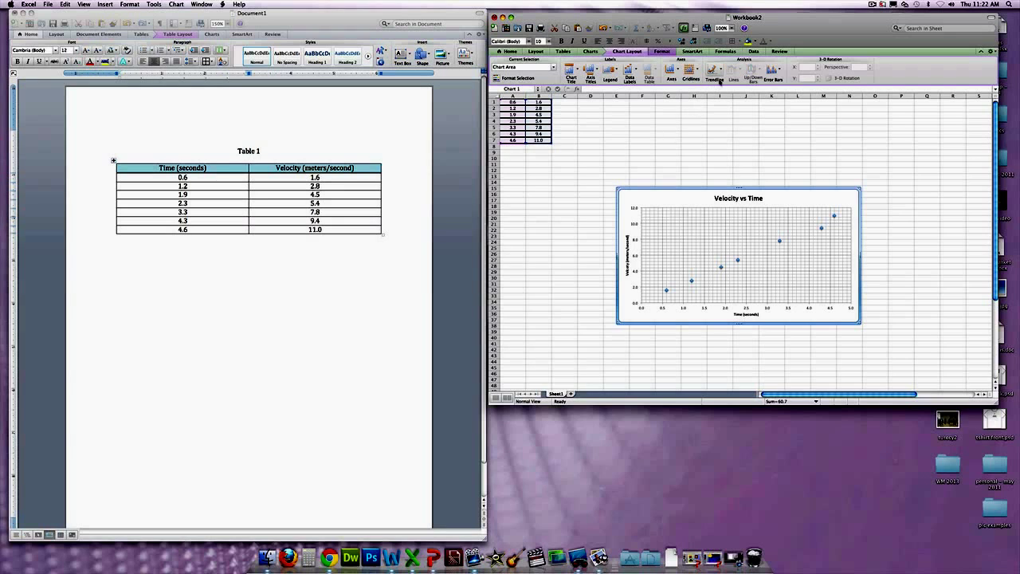
Add a linear trendline showing its equation and R-squared, with the label moved up near the title
click(720, 73)
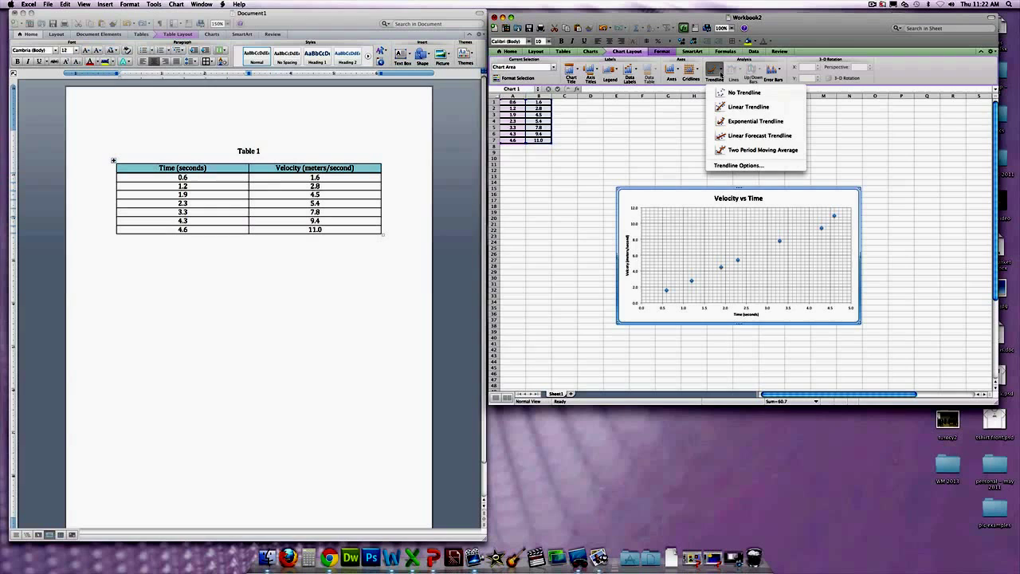
click(740, 109)
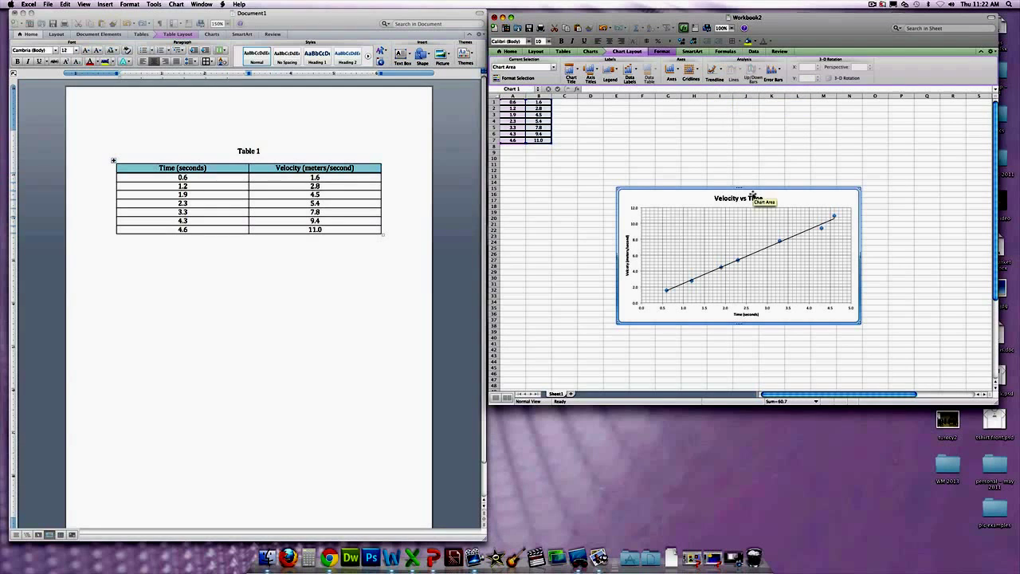
double_click(761, 252)
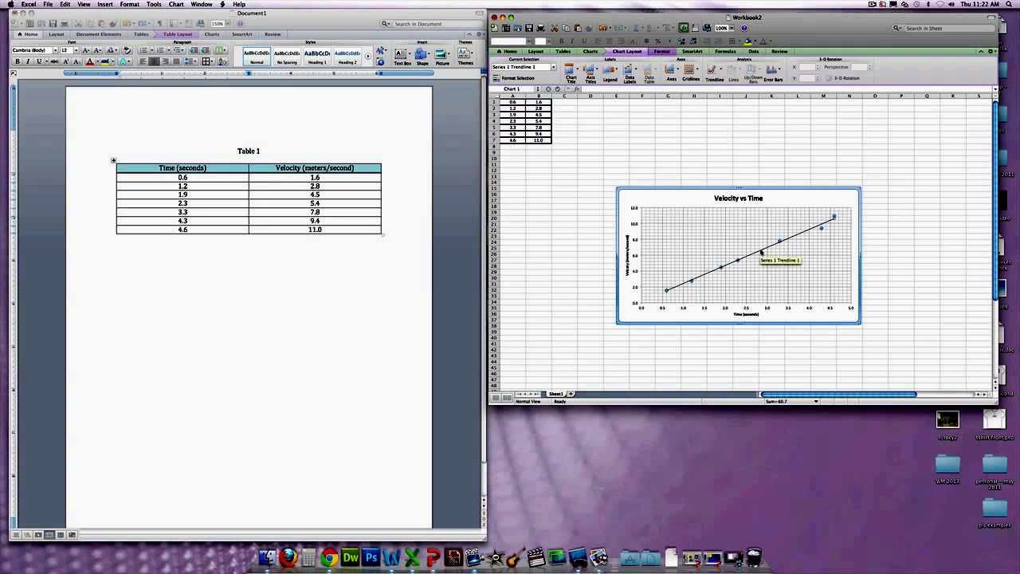
drag(228, 18, 539, 145)
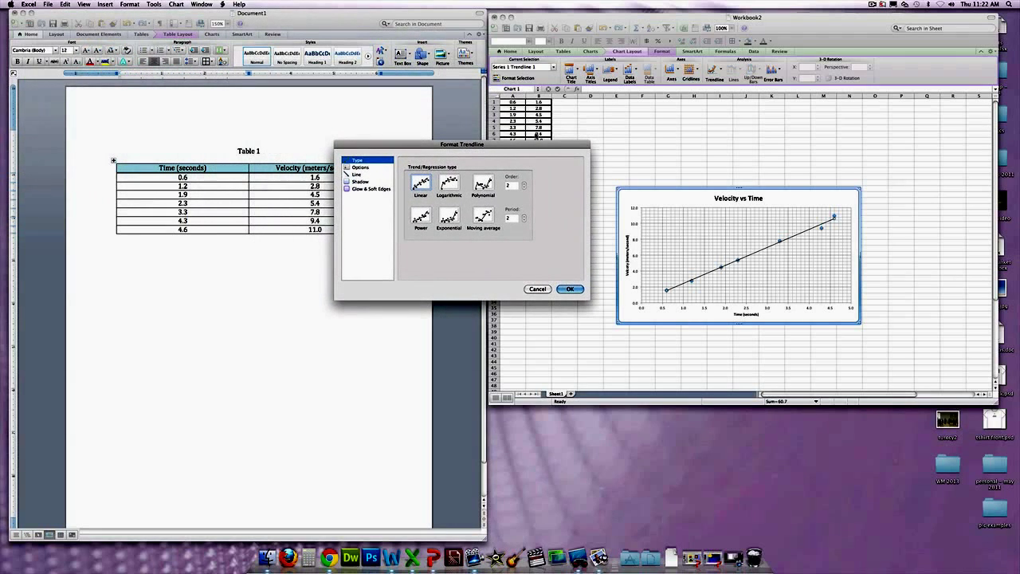
click(354, 168)
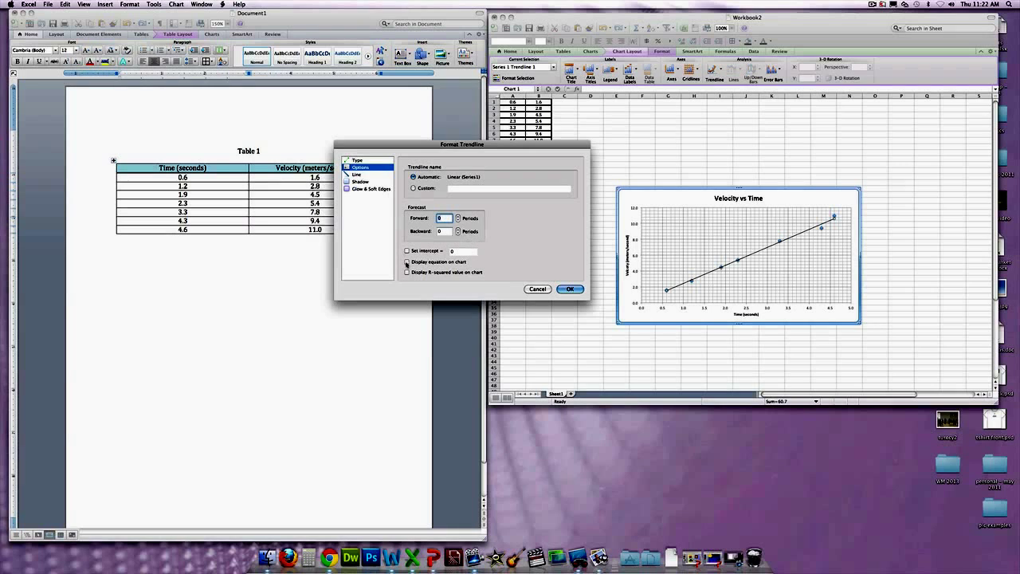
click(407, 262)
click(407, 273)
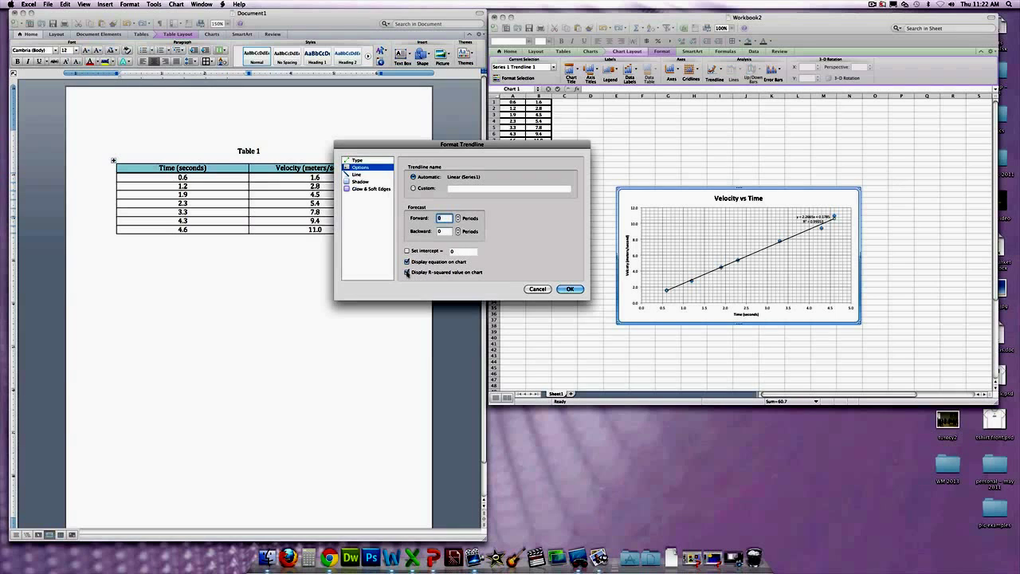
click(567, 289)
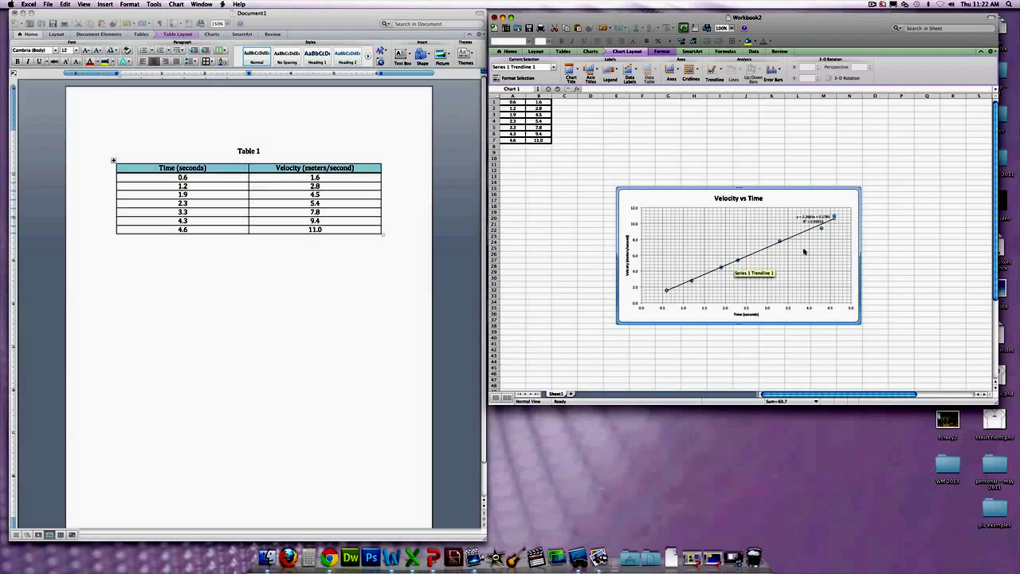
drag(805, 216, 798, 197)
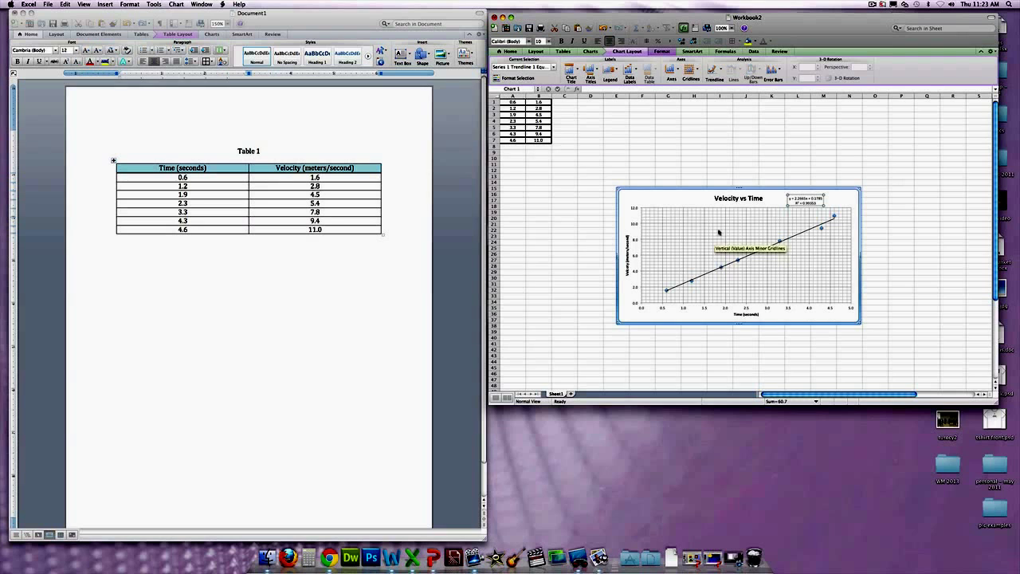
click(761, 190)
double_click(761, 190)
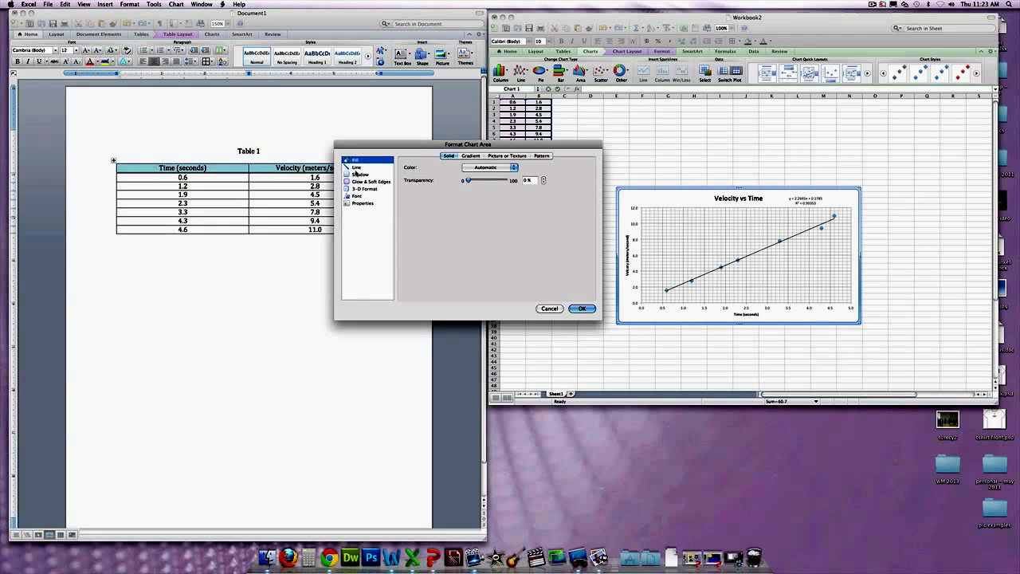
click(359, 204)
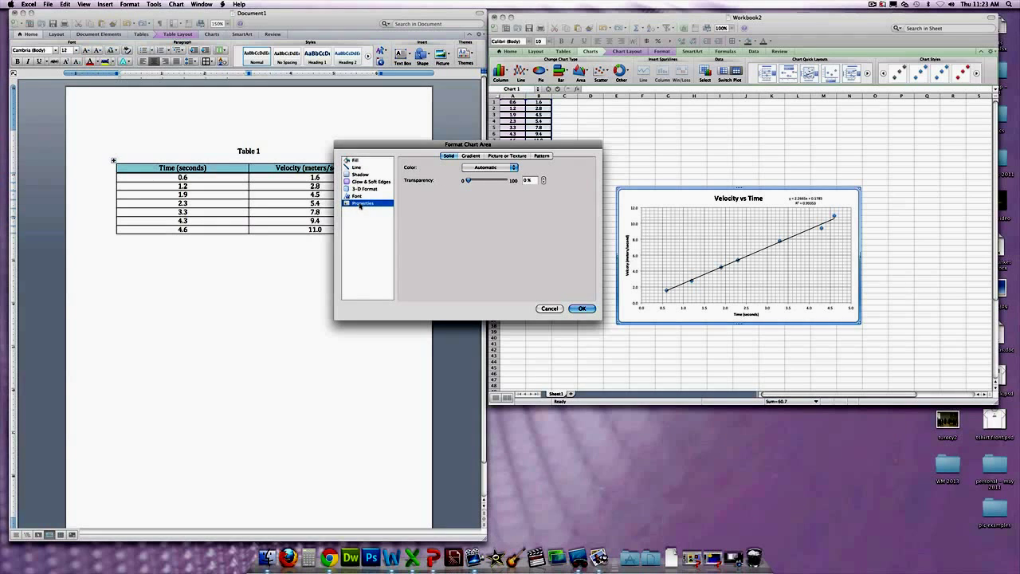
click(561, 307)
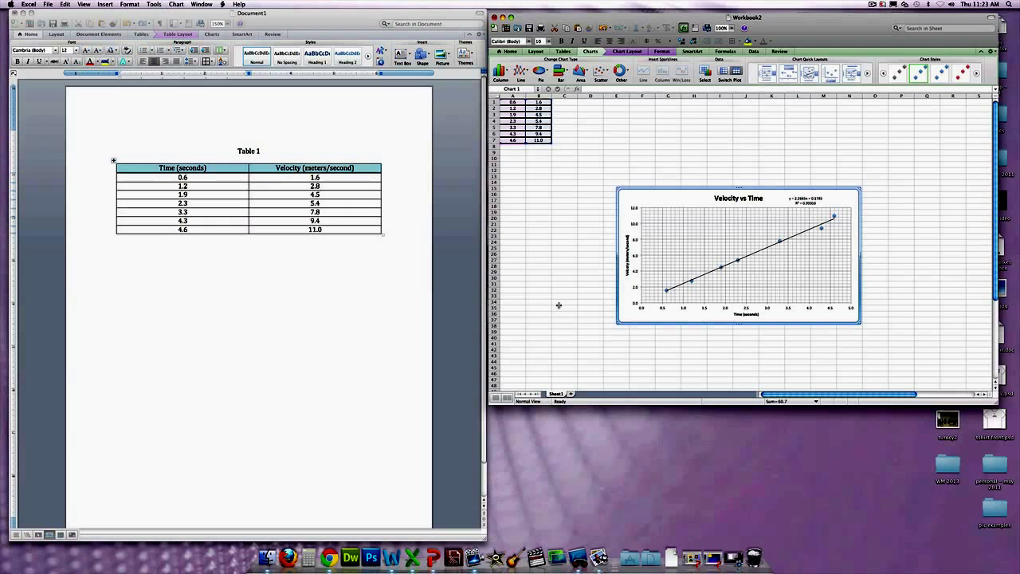
double_click(691, 308)
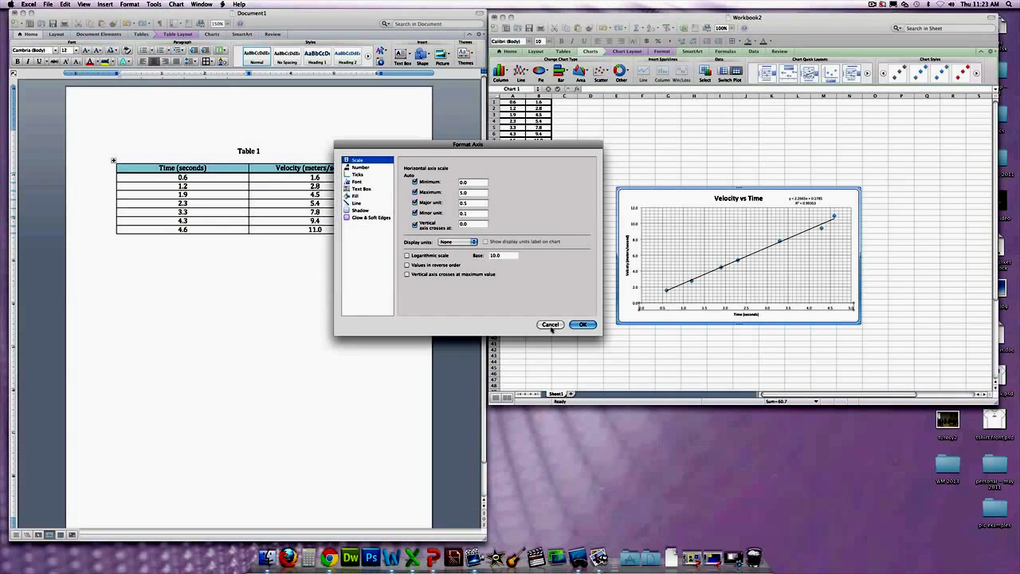
click(550, 324)
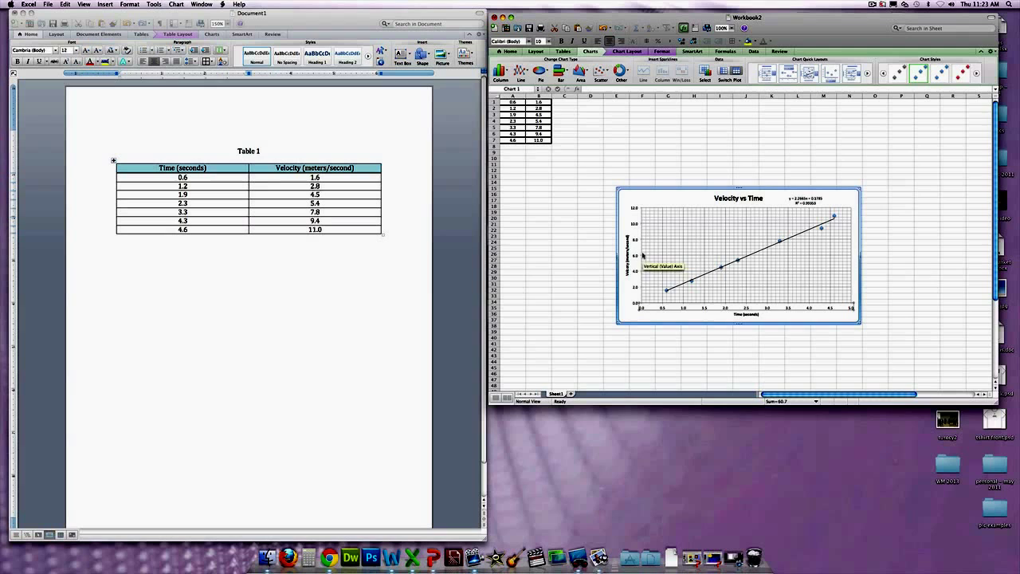
double_click(651, 302)
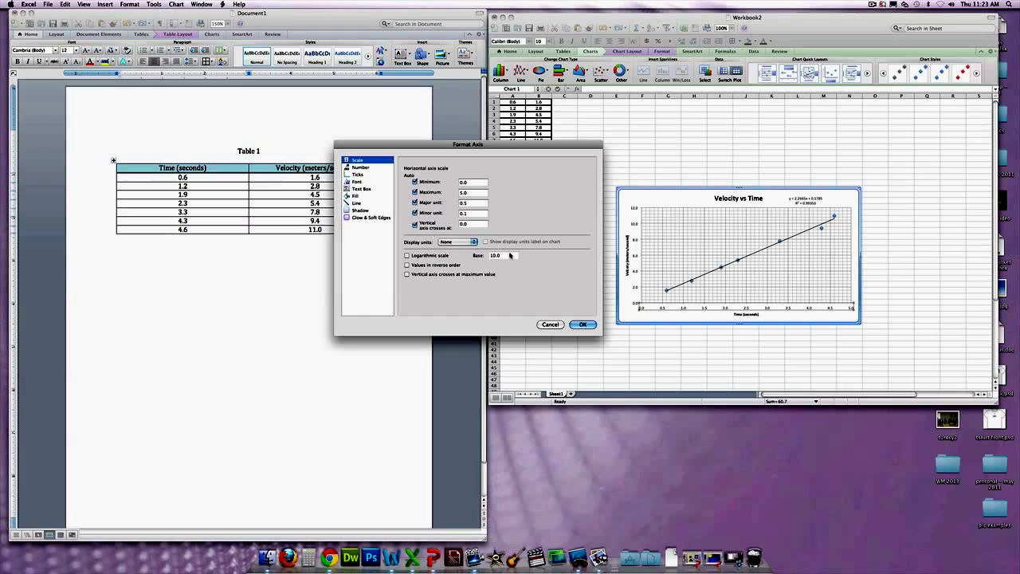
click(581, 325)
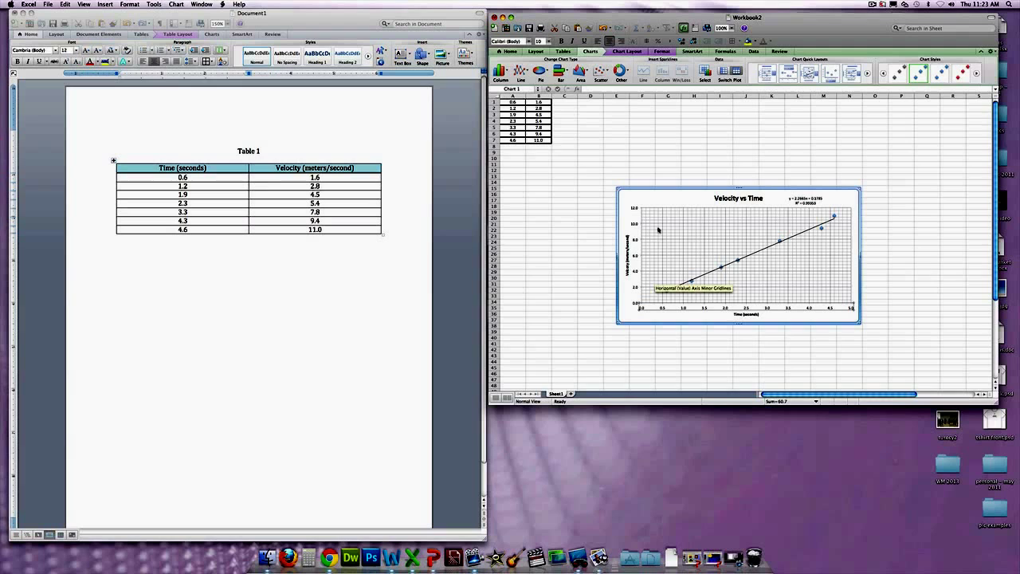
Add a new empty sheet, Sheet2, and go back to the chart on Sheet1
click(176, 4)
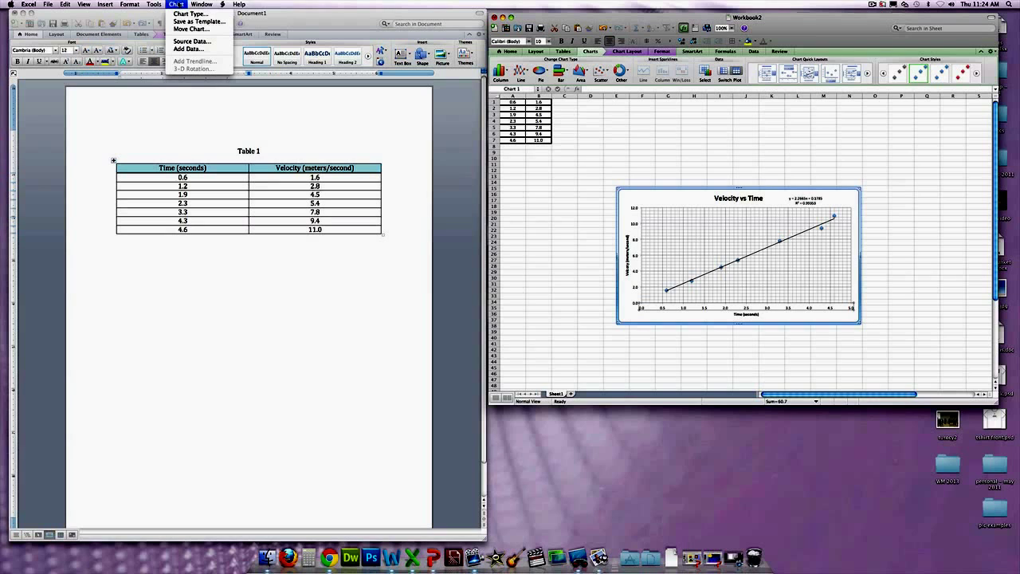
click(185, 29)
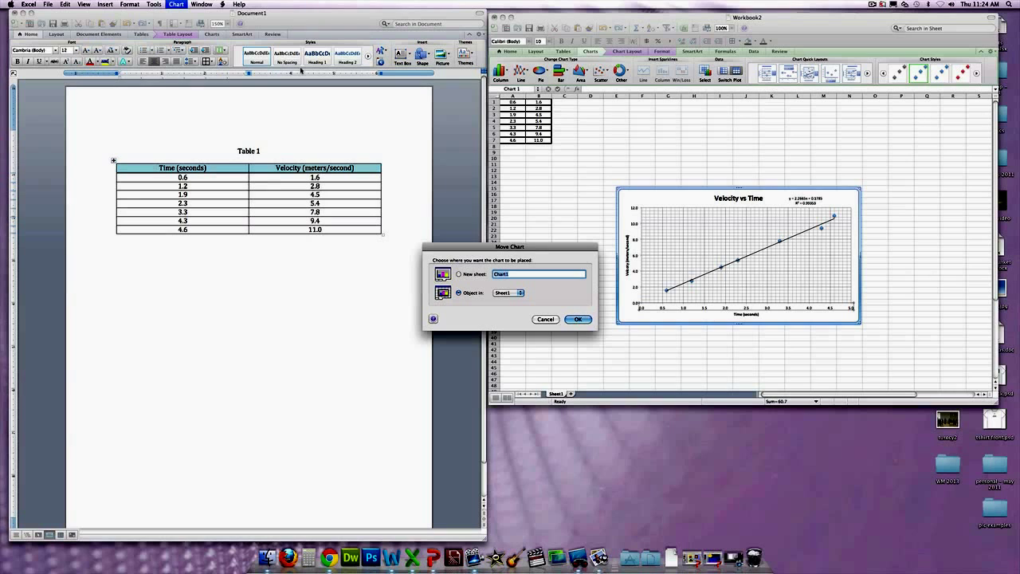
click(578, 319)
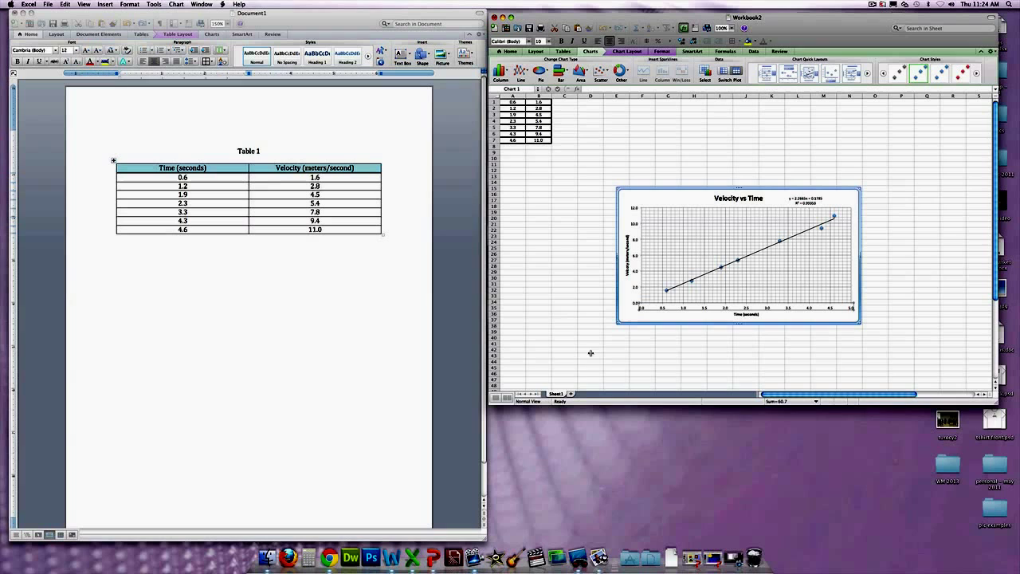
click(571, 395)
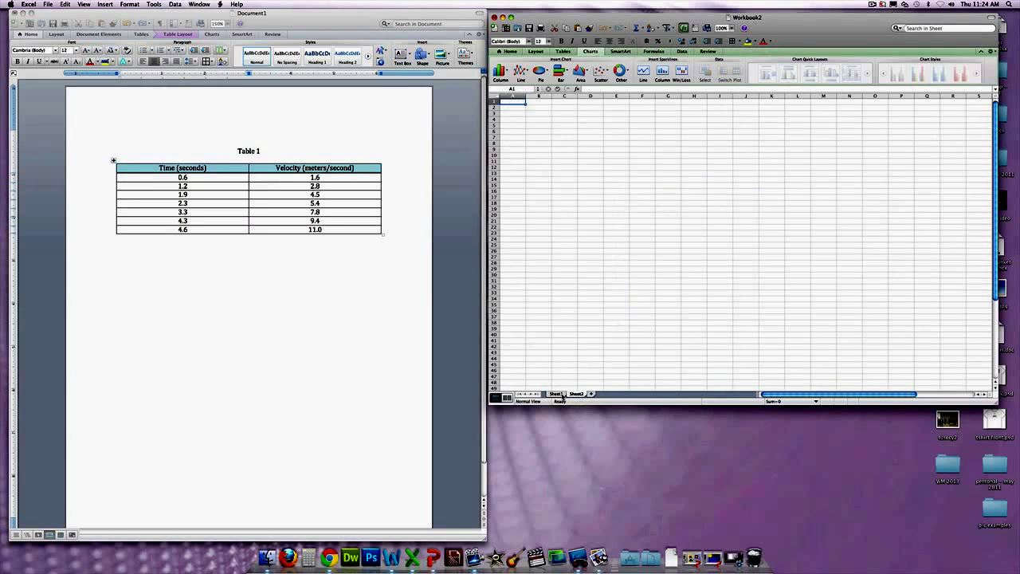
click(556, 394)
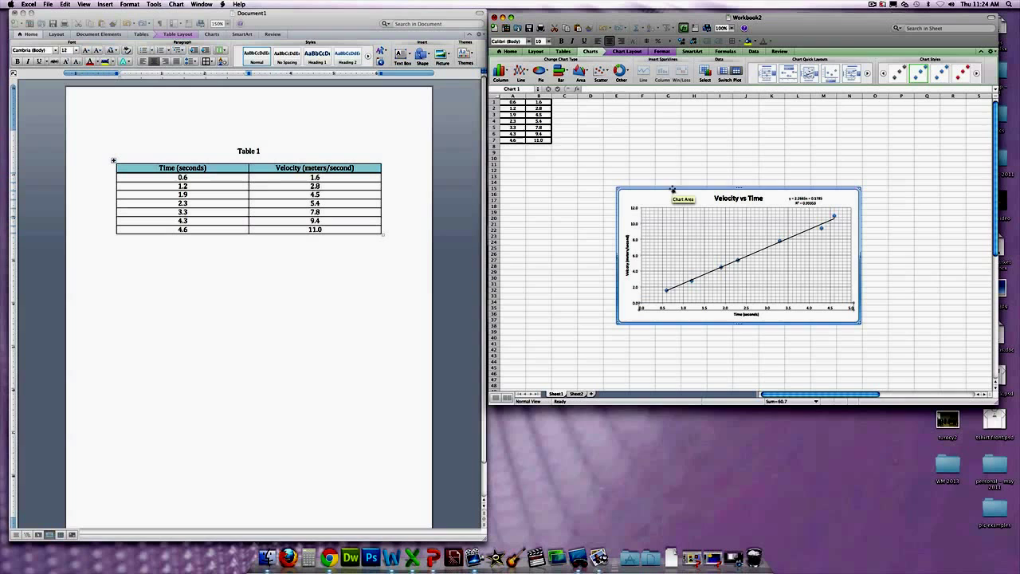
Move the Velocity vs Time chart as an object onto Sheet2
click(177, 5)
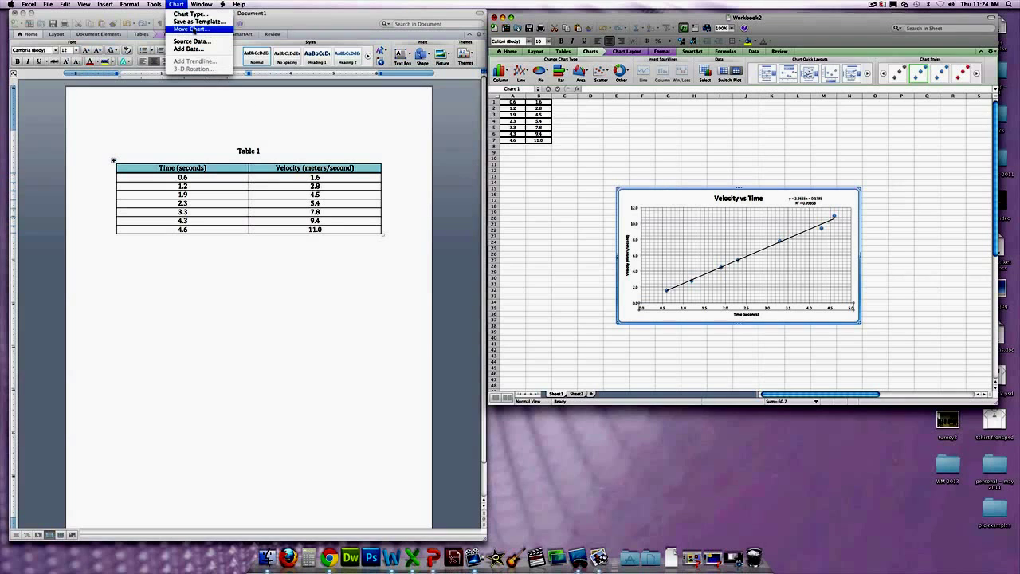
click(194, 29)
click(521, 293)
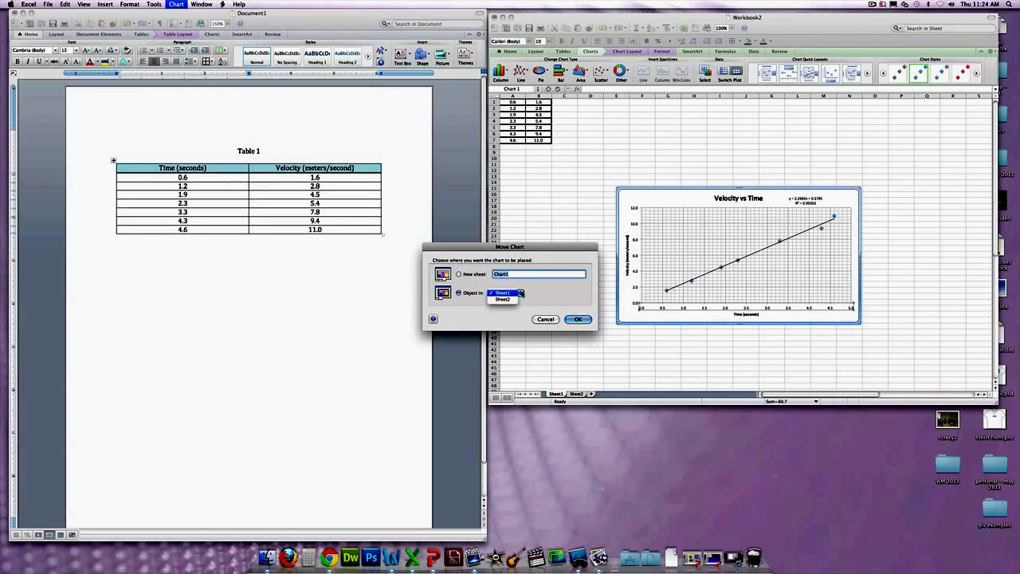
click(502, 299)
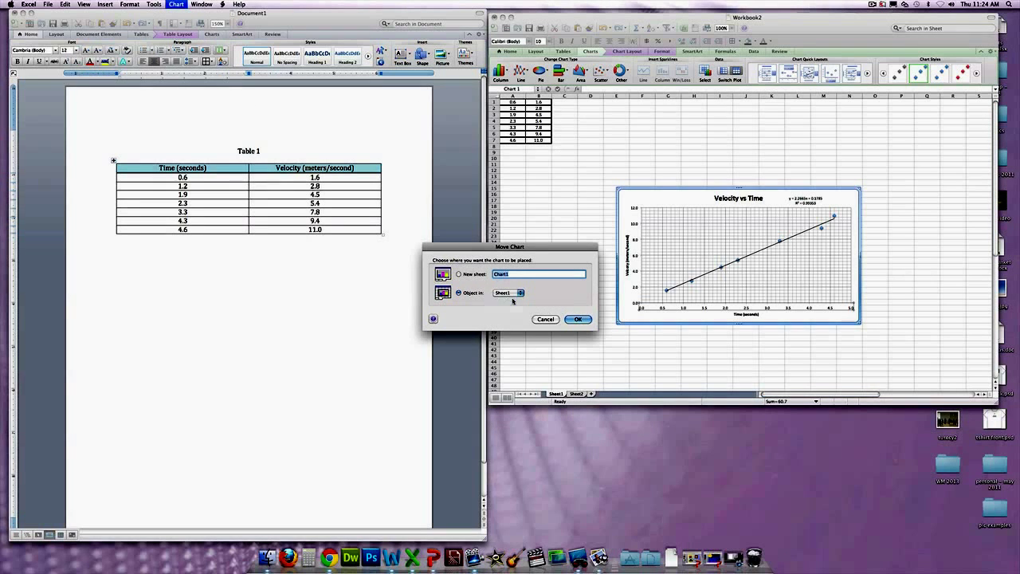
click(577, 319)
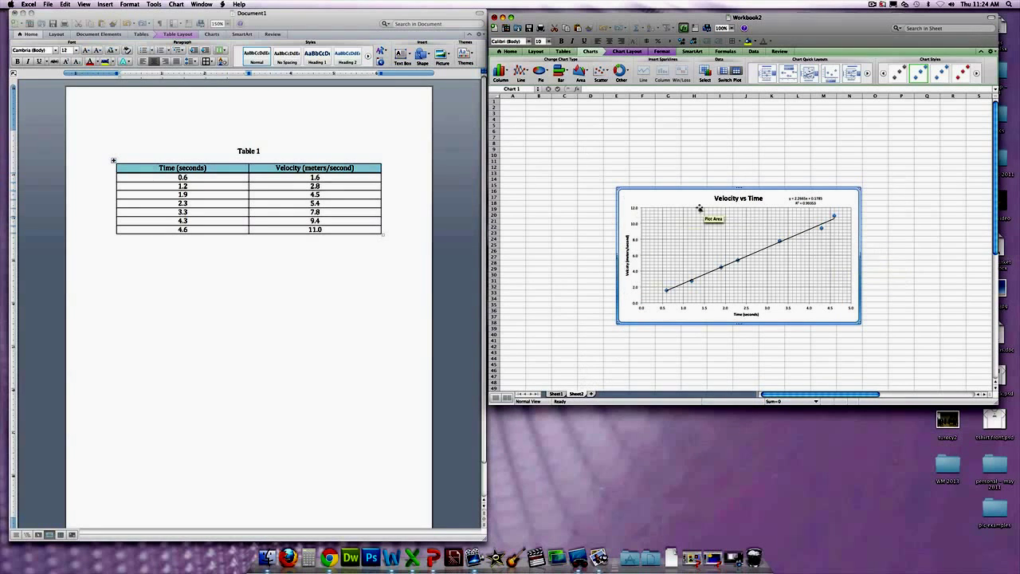
Drag a copy of the Excel chart into the Word document below Table 1 and select it
drag(677, 199, 192, 289)
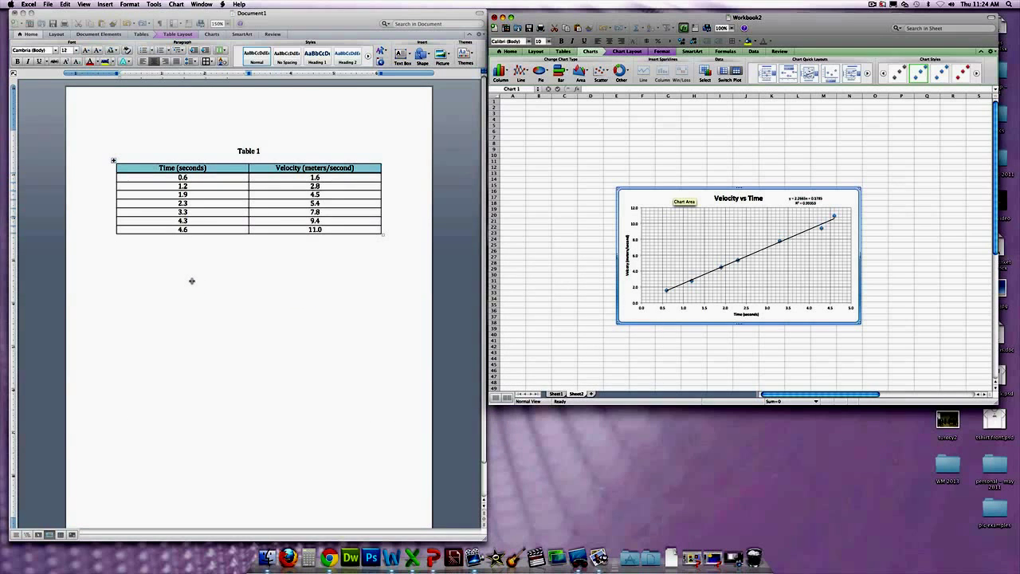
drag(192, 281, 192, 283)
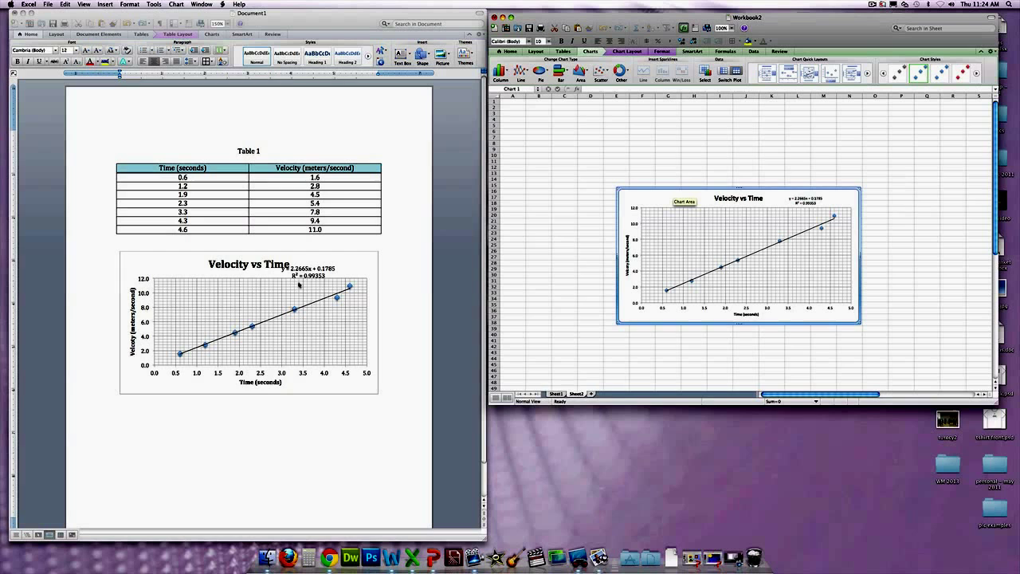
click(296, 290)
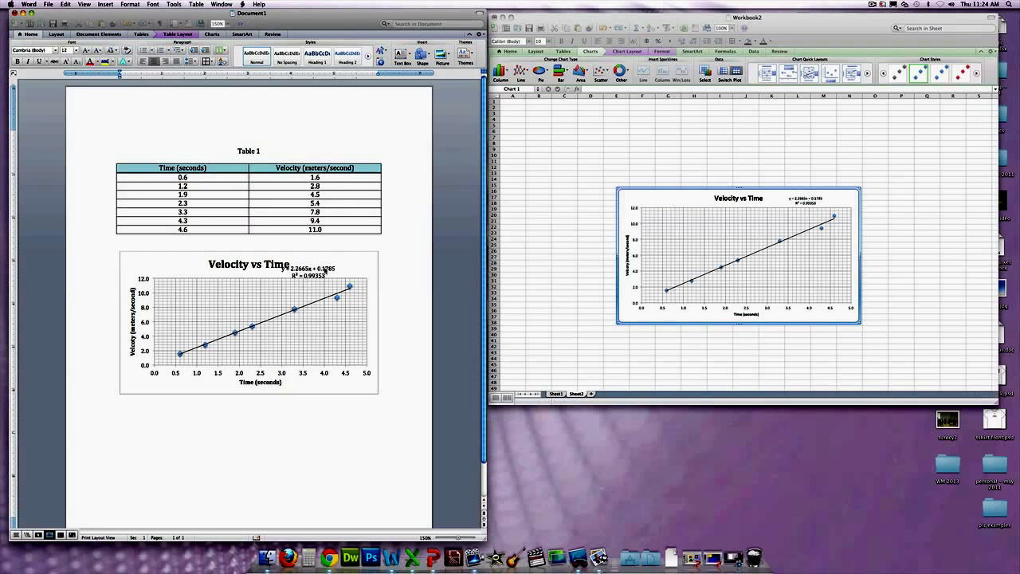